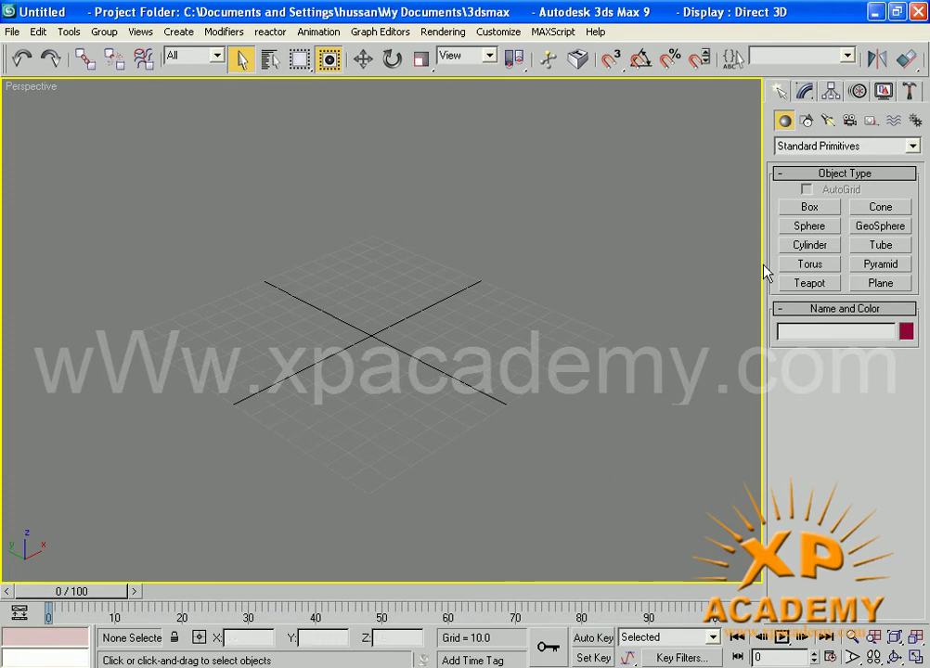
Create a sphere with a radius of about 8.7 outside the grid's far-left corner, near X -70, Y 69.
click(808, 227)
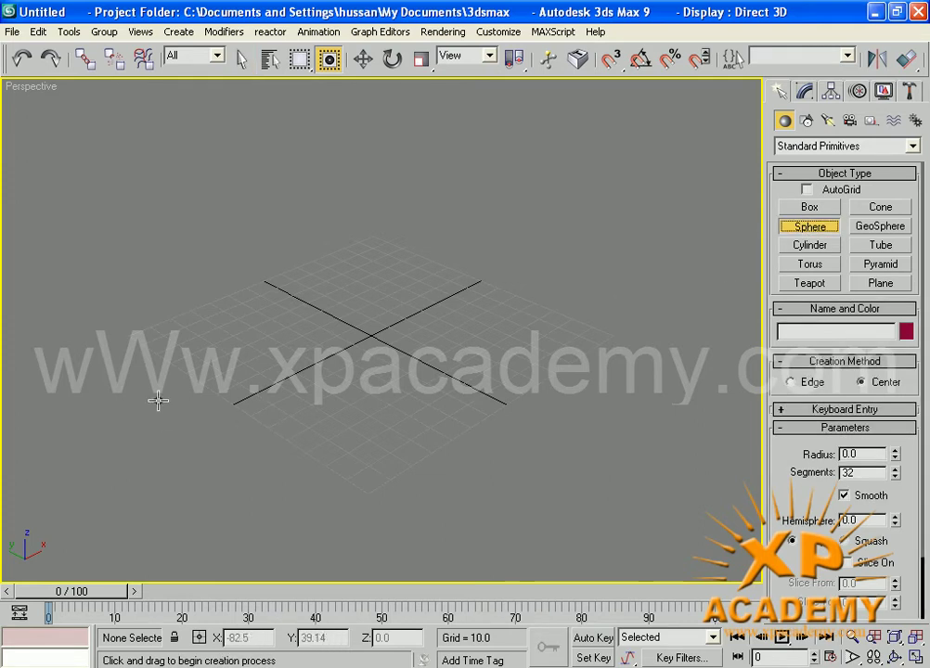
drag(129, 334, 142, 344)
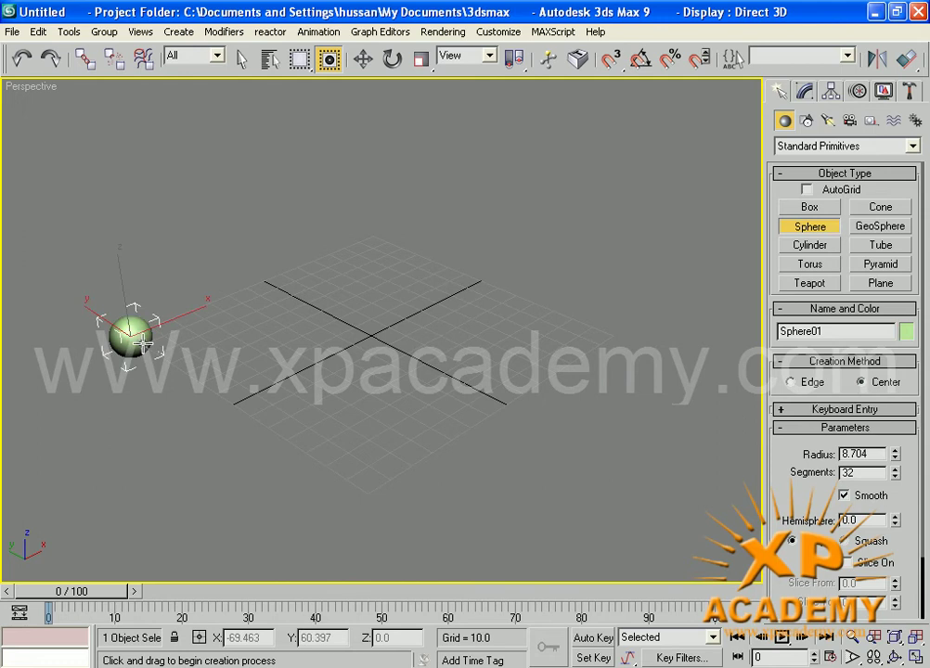
Turn on Auto Key and, at frame 50, move the sphere to about X 70.3, Y -61.6.
click(363, 59)
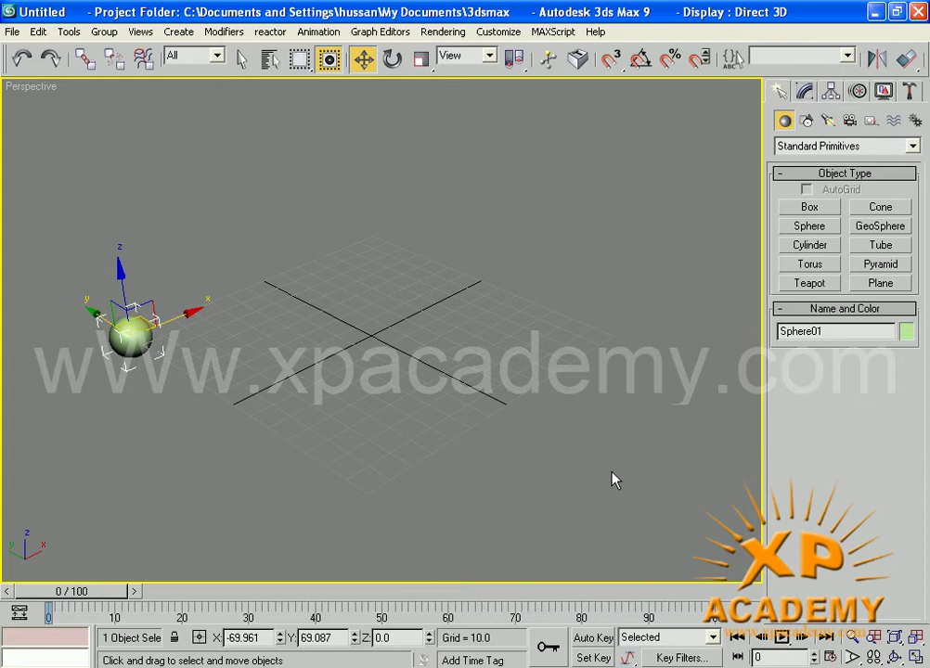
click(586, 640)
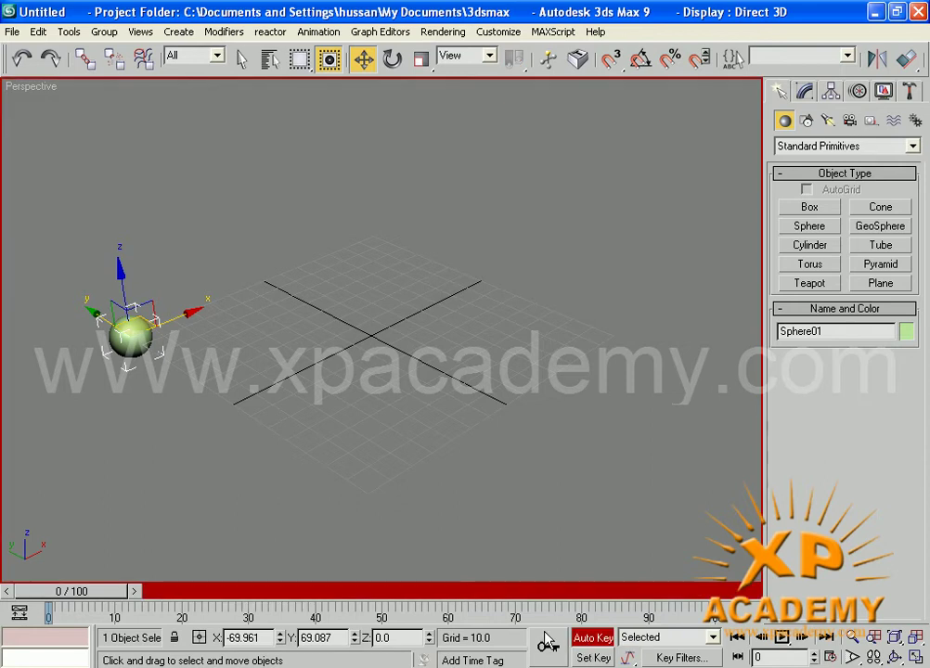
drag(61, 599, 373, 608)
key(w)
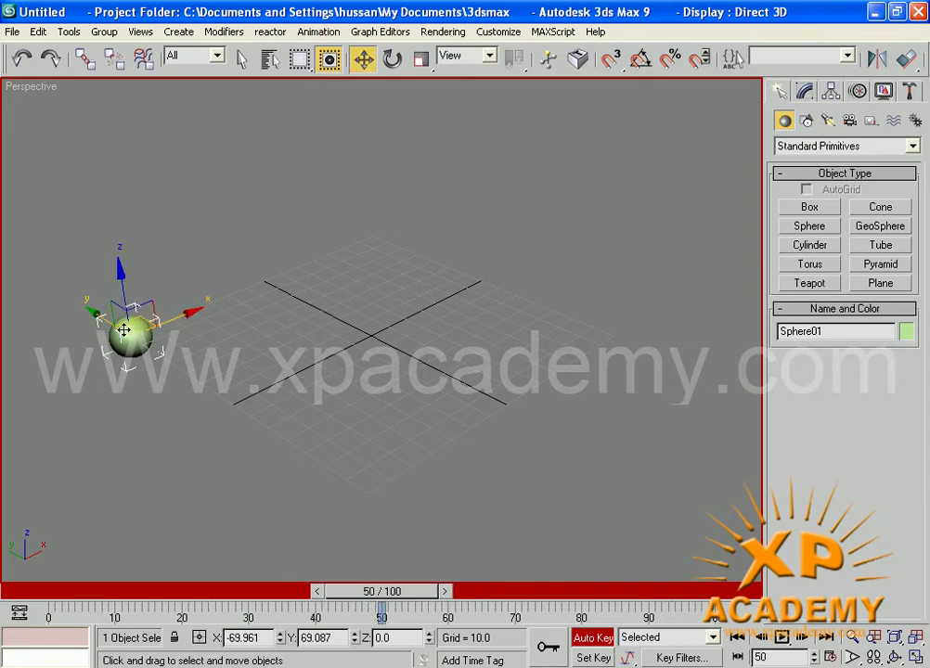
drag(112, 328, 414, 466)
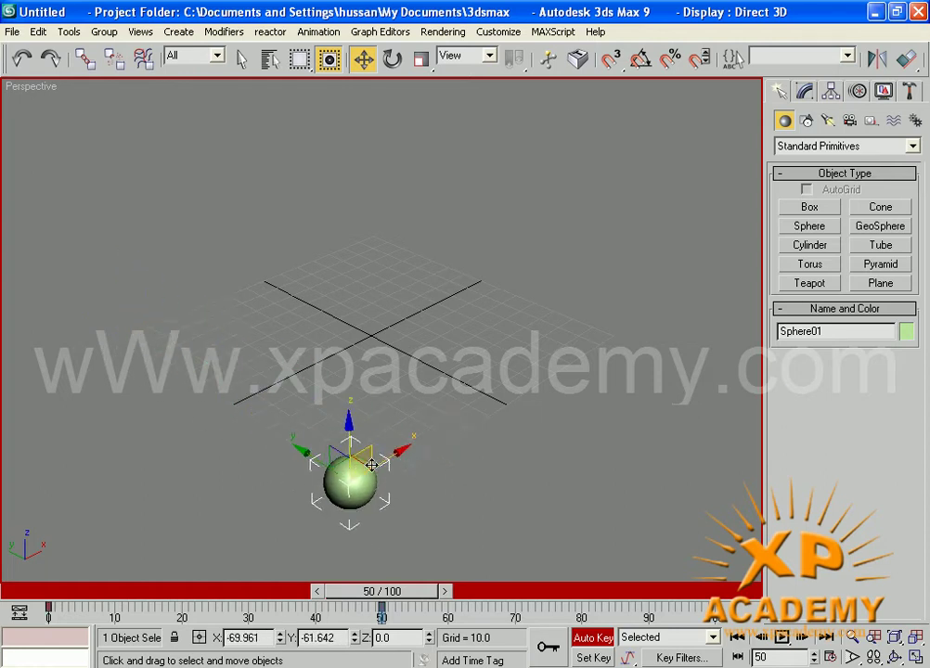
drag(334, 450, 575, 323)
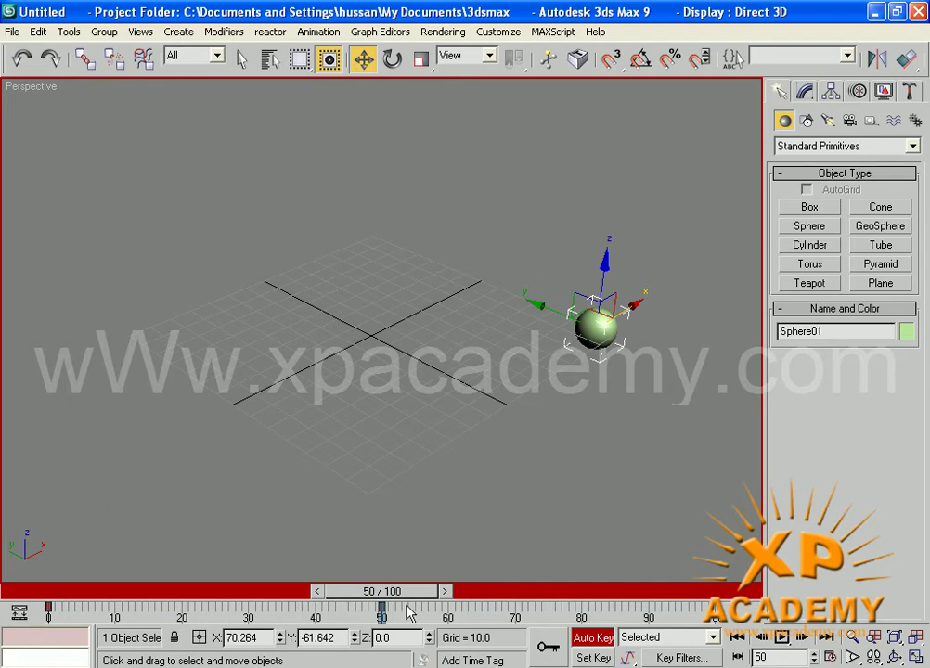
mouse_move(394, 600)
mouse_down()
mouse_move(98, 603)
mouse_move(401, 603)
mouse_up()
drag(423, 656, 692, 584)
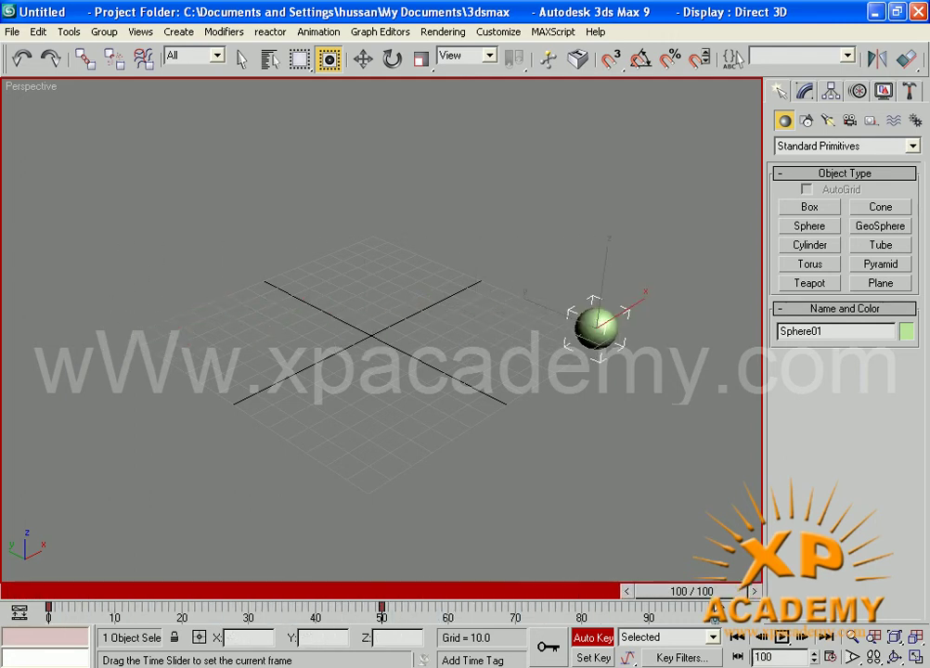
key(w)
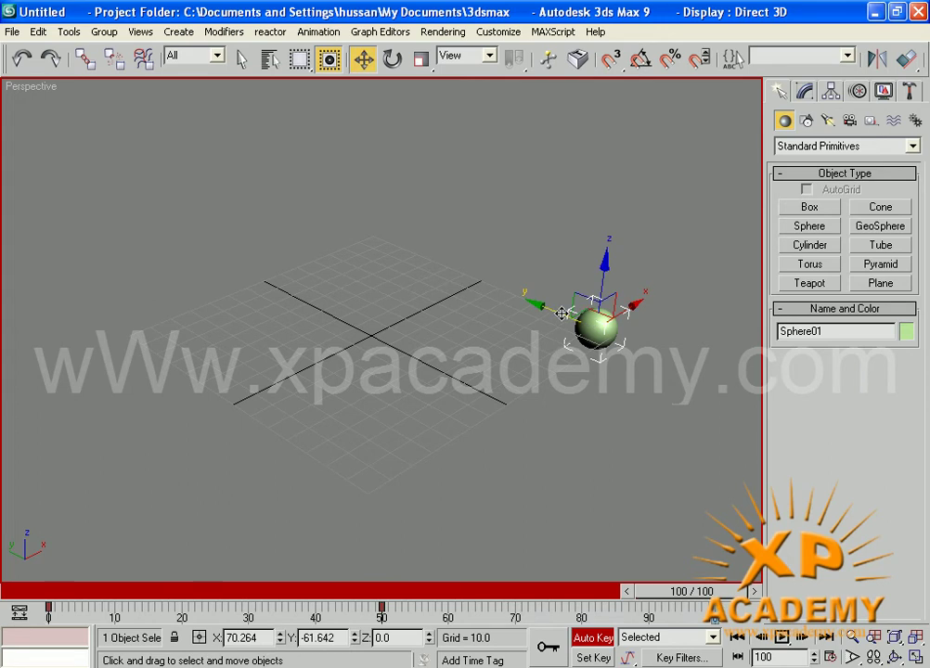
drag(562, 314, 352, 257)
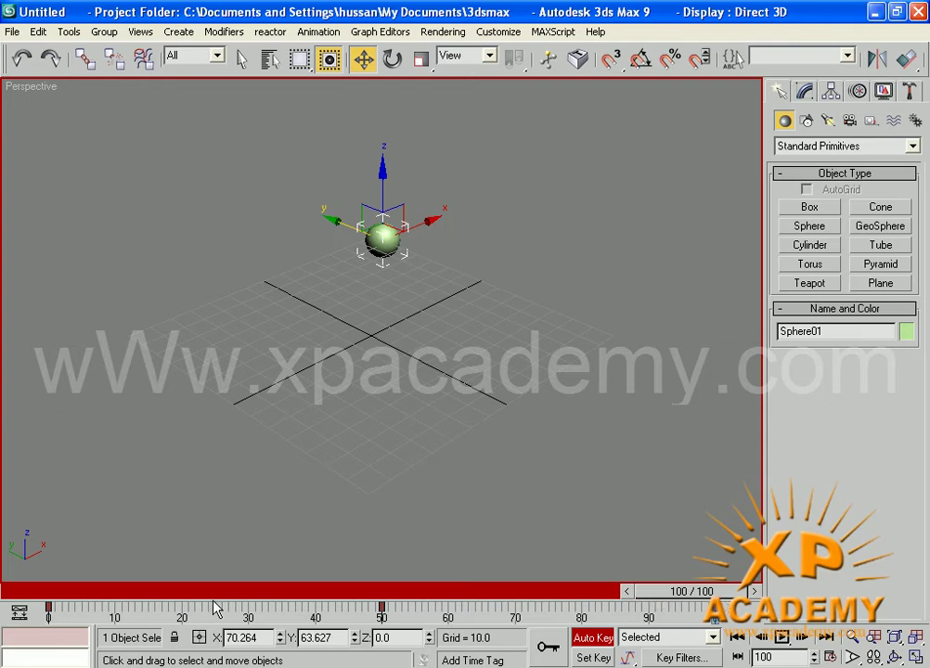
key(ctrl+z)
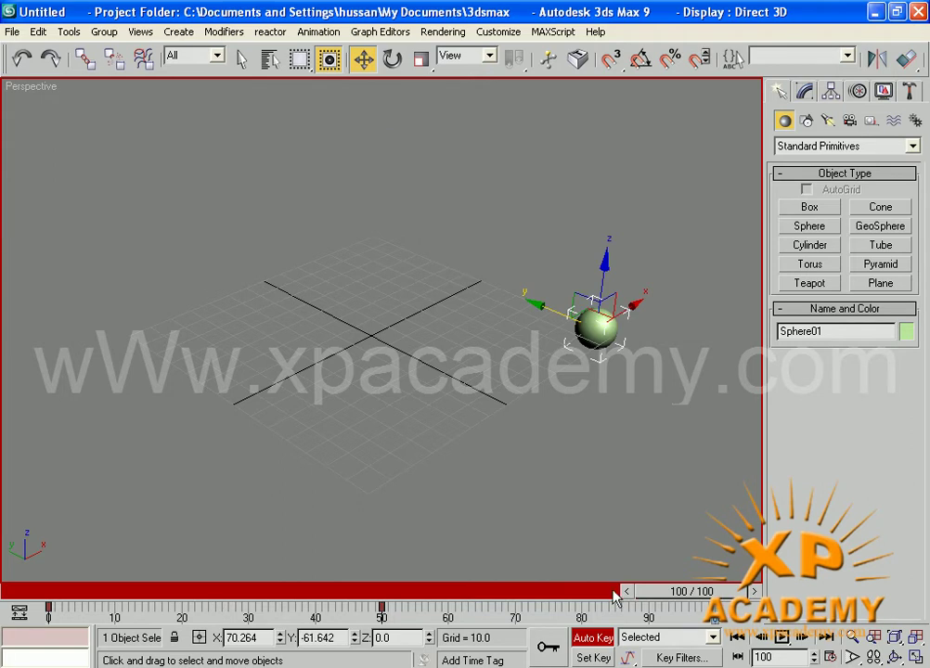
Set the current frame to 75 and move the sphere along the Y axis to about 67.6.
drag(722, 598, 401, 599)
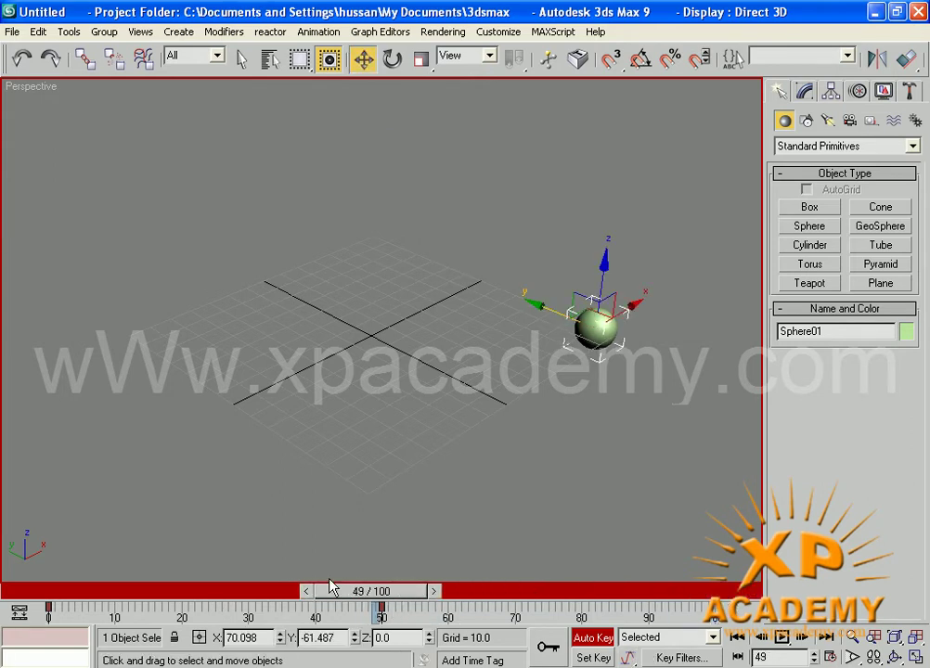
drag(328, 592, 411, 591)
key(w)
click(769, 659)
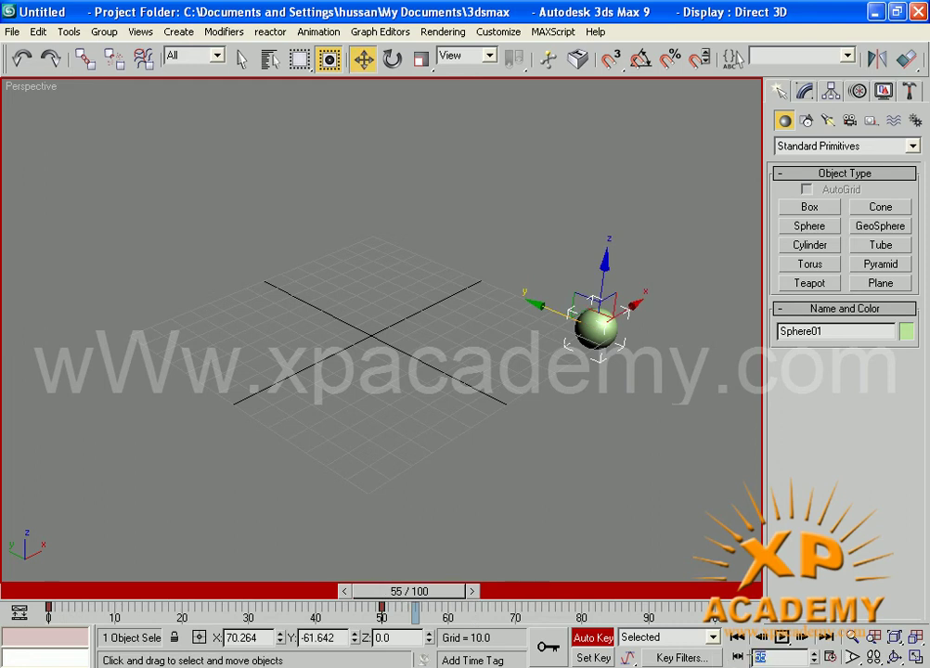
drag(770, 659, 747, 658)
text(75)
key(Return)
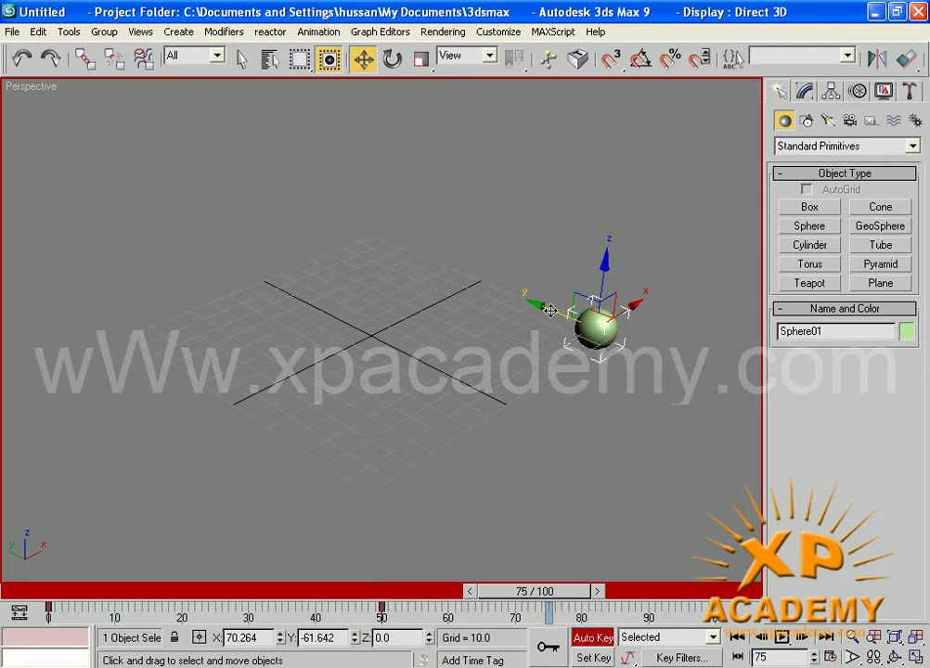
drag(525, 309, 333, 279)
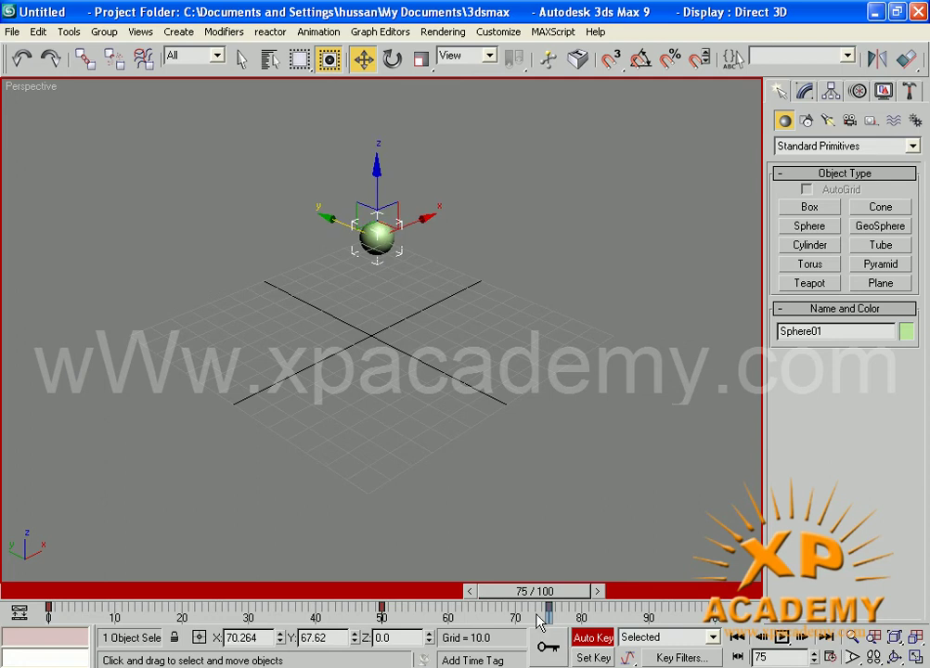
At frame 100, move the sphere along the X axis to about -59.9, and turn off Auto Key.
drag(539, 599, 675, 594)
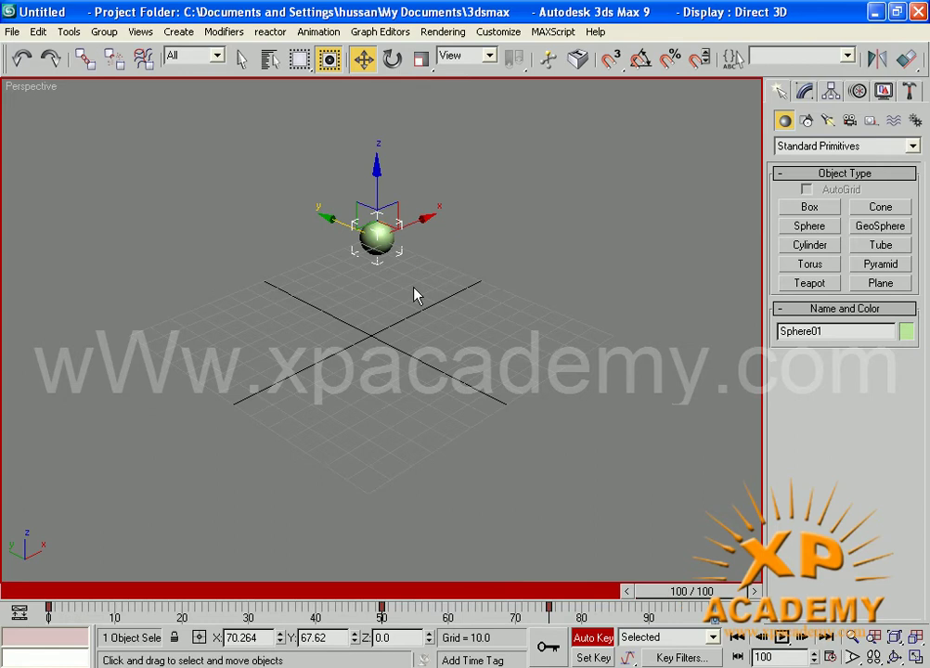
drag(412, 226, 187, 341)
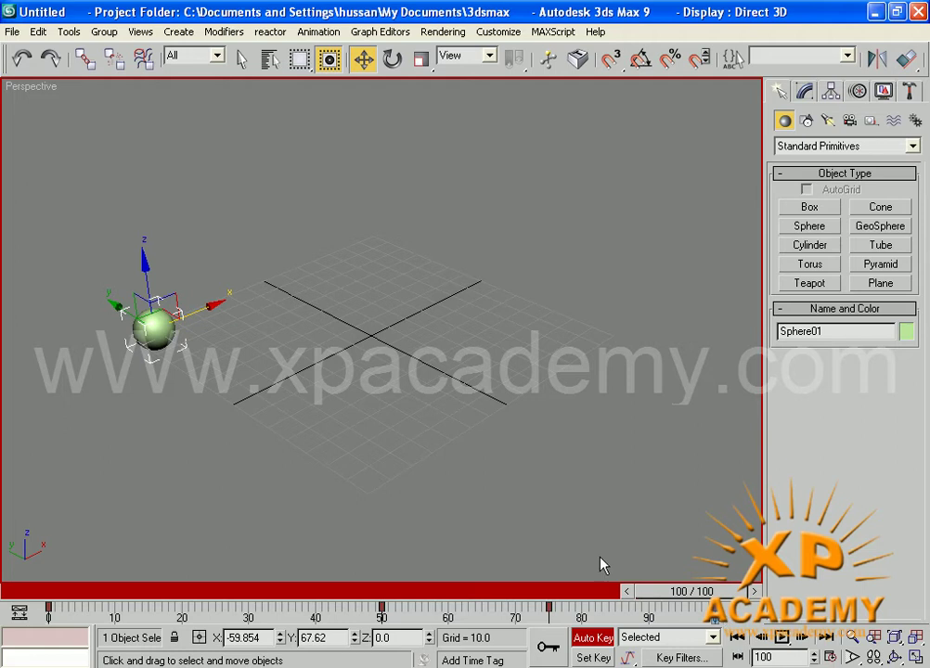
click(683, 597)
drag(682, 597, 637, 578)
key(w)
click(594, 638)
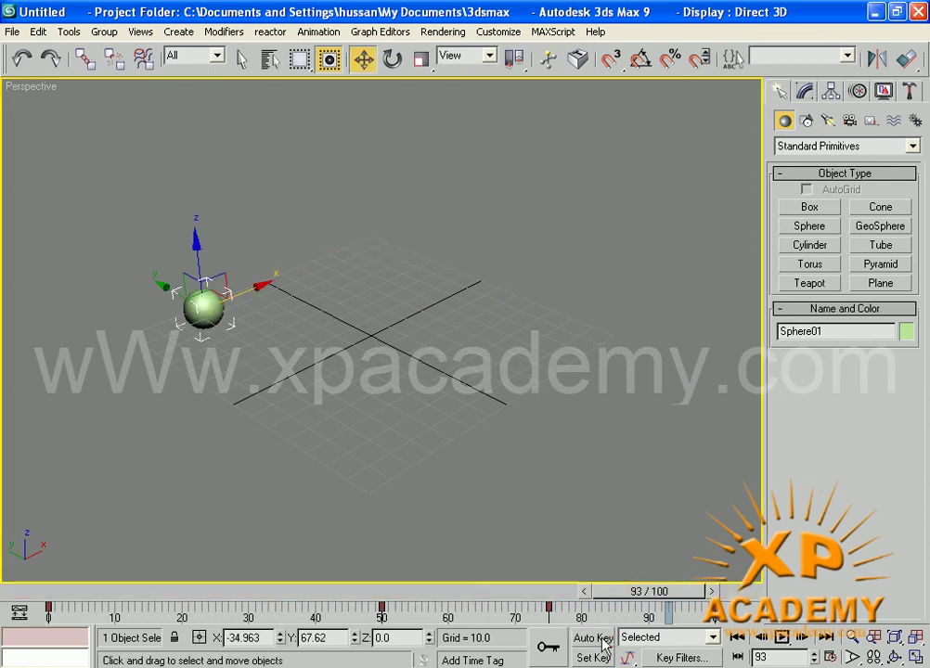
Preview the sphere's animation by playing it and scrubbing through the timeline.
drag(676, 588, 3, 583)
key(slash)
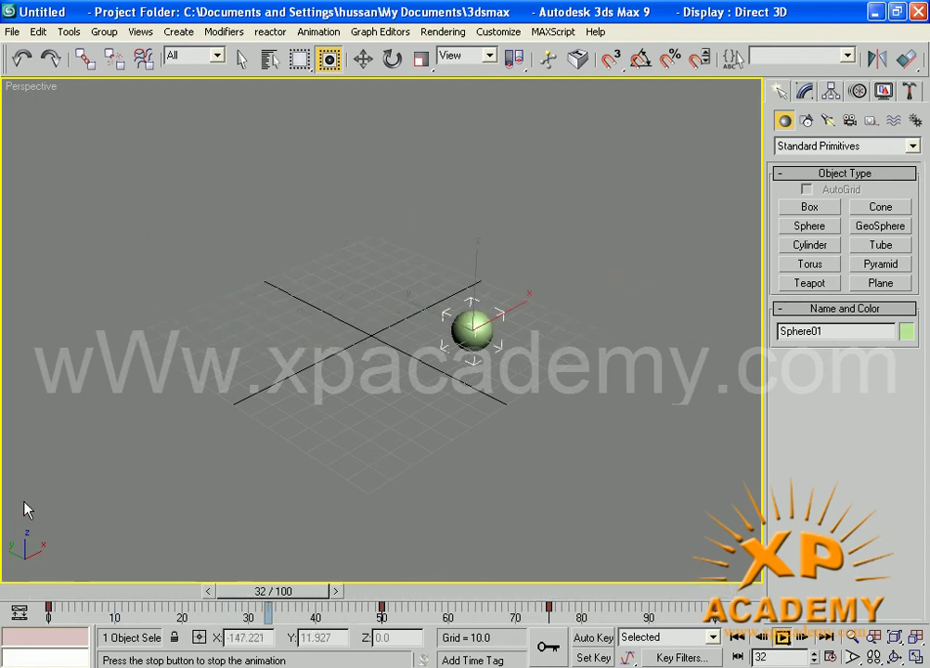
drag(585, 594, 539, 599)
drag(569, 554, 706, 519)
key(w)
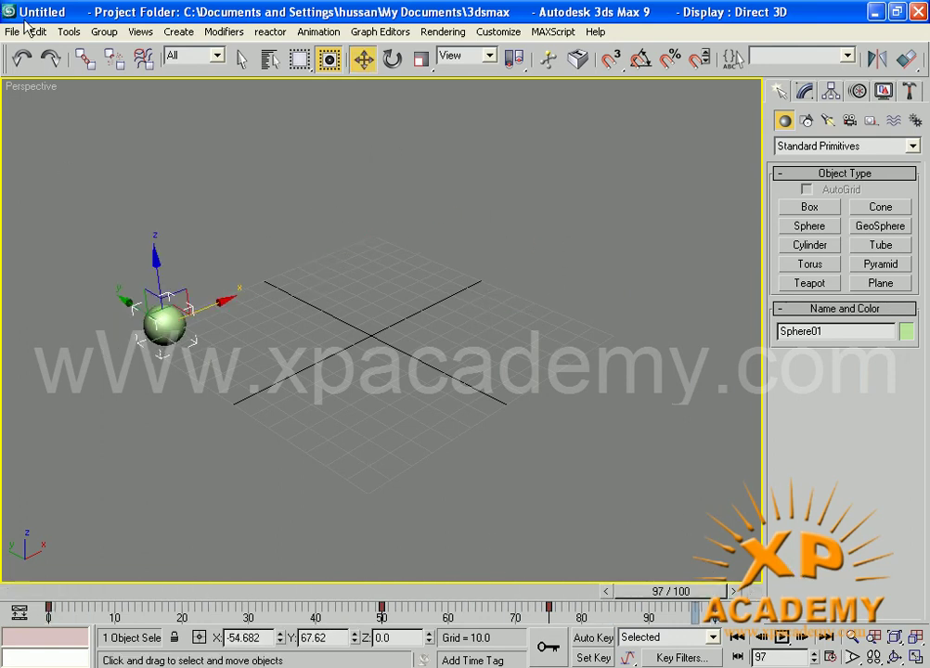
Reset the scene without saving the changes and maximize the Perspective viewport.
click(13, 31)
click(34, 64)
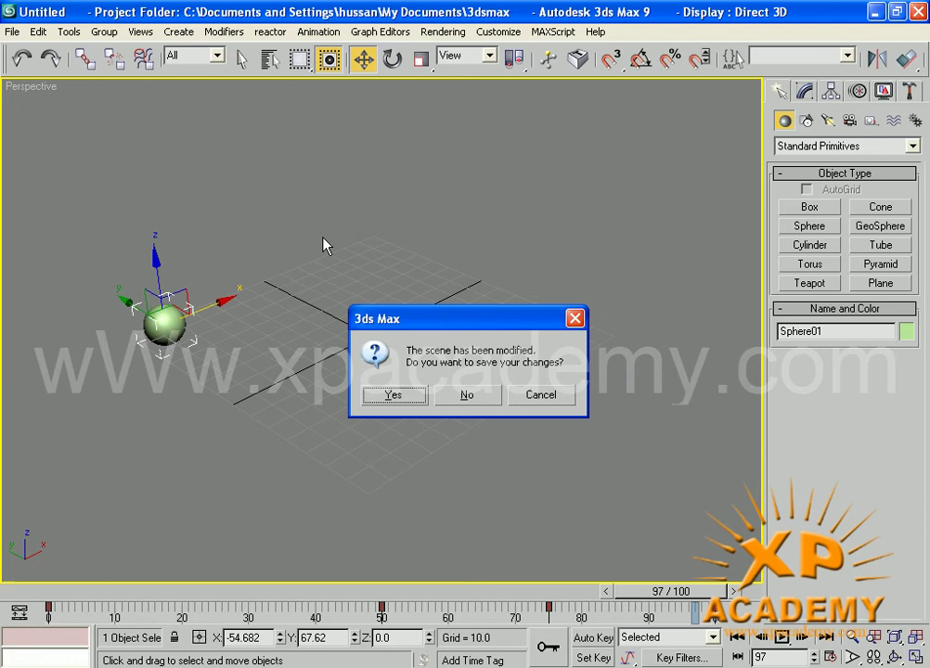
click(478, 400)
click(428, 379)
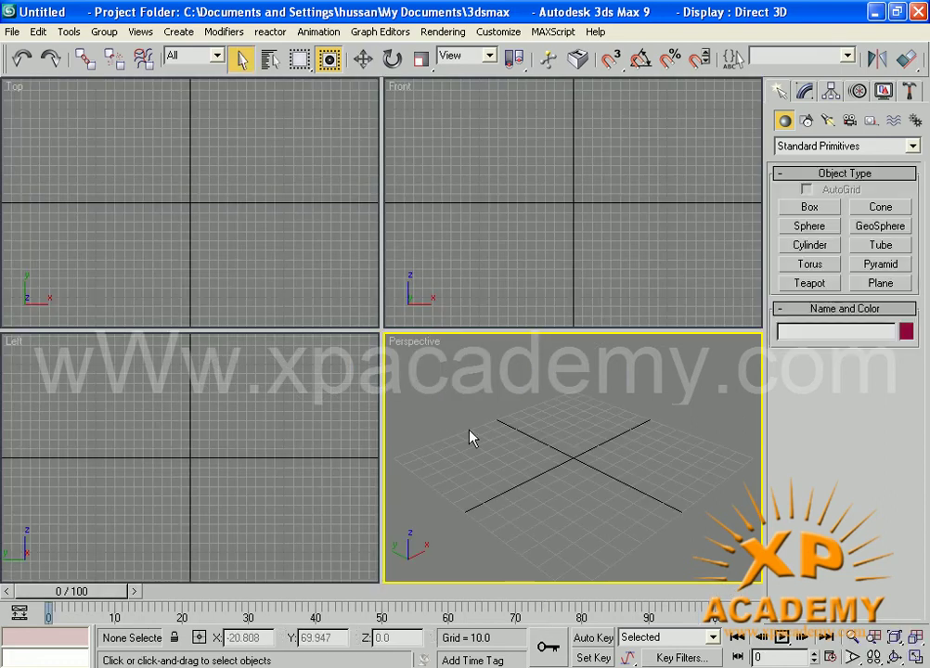
key(alt+w)
scroll(406, 417, down, 5)
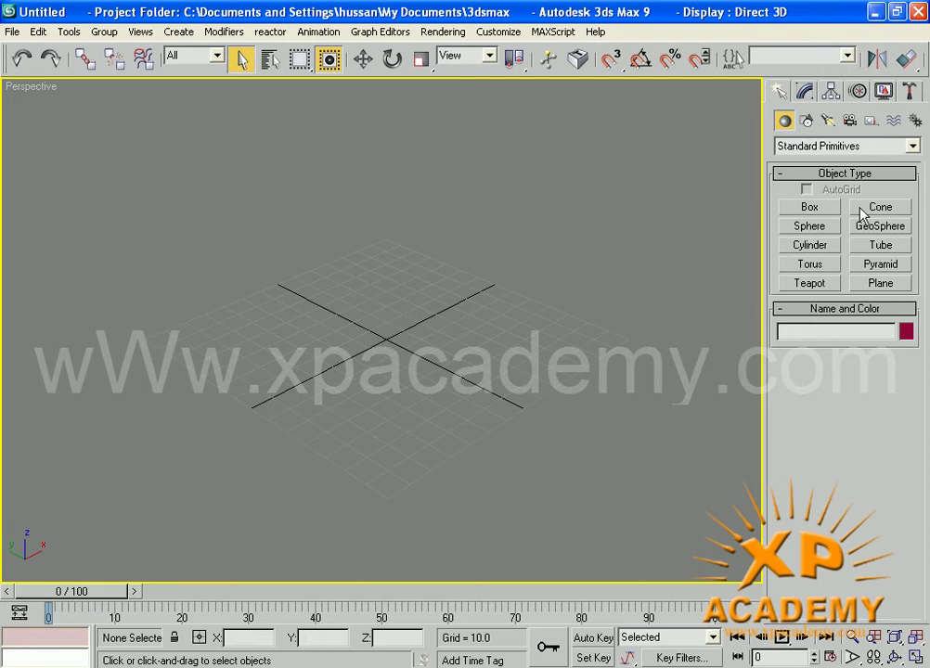
Create a teapot with a radius of about 17.4 at the centre of the grid.
click(823, 284)
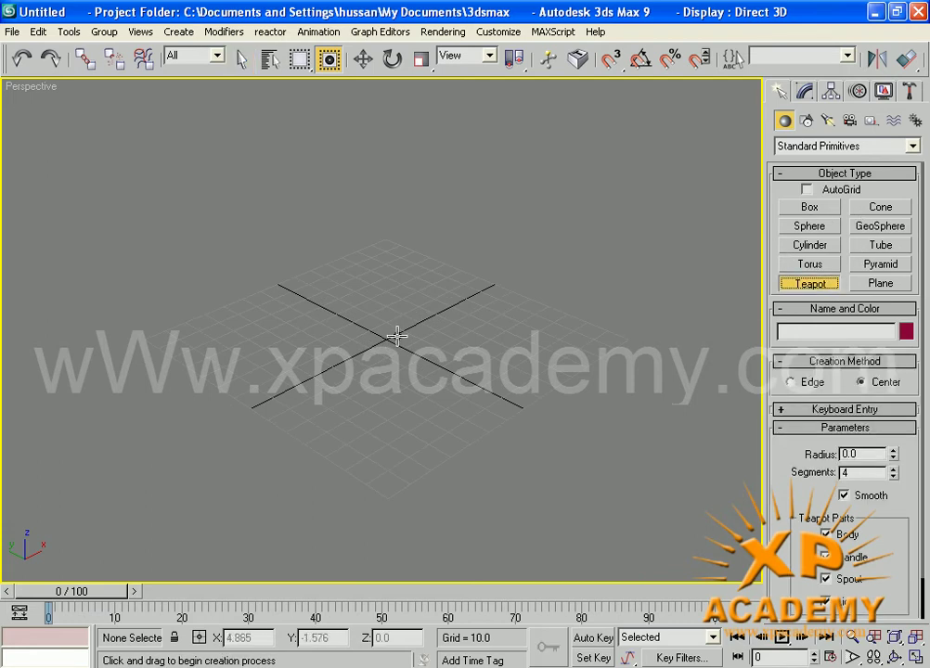
drag(396, 336, 399, 358)
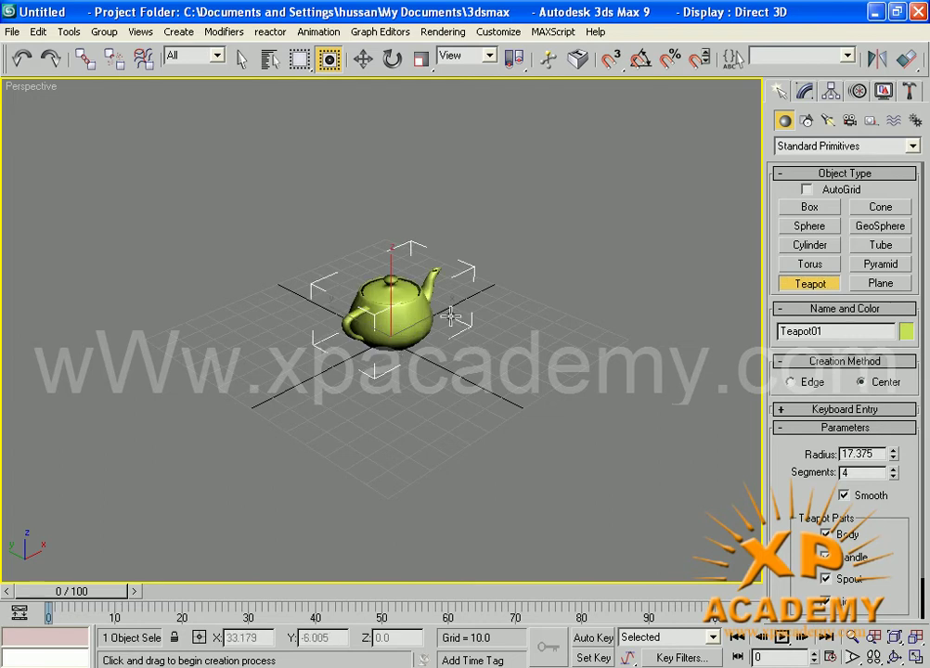
Turn on Auto Key and, at frame 30, move the teapot along the X axis to about -71.7.
click(594, 638)
drag(72, 599, 259, 619)
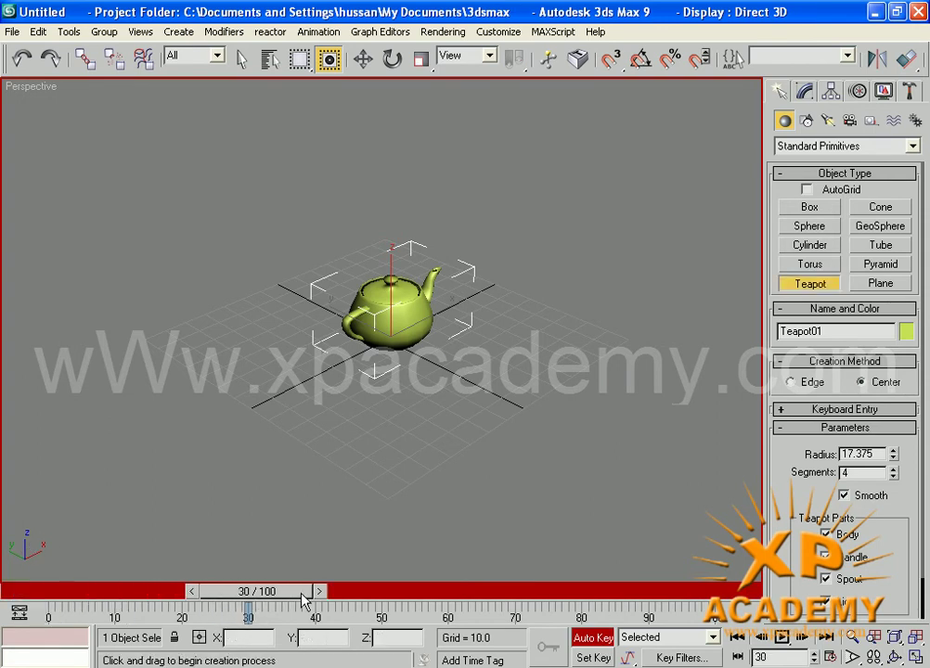
click(364, 60)
drag(417, 324, 330, 384)
right_click(329, 384)
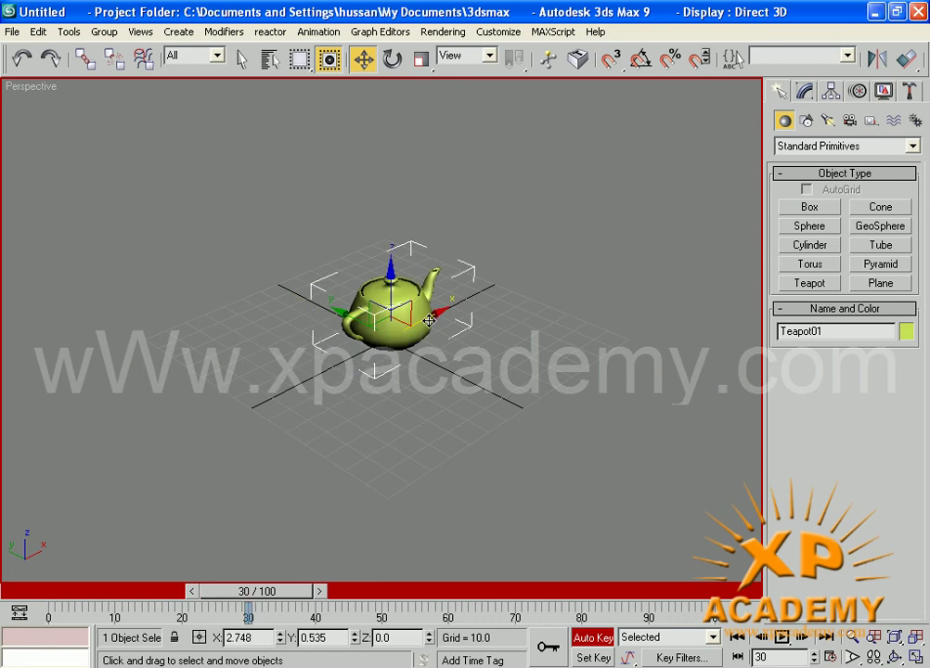
drag(416, 330, 293, 428)
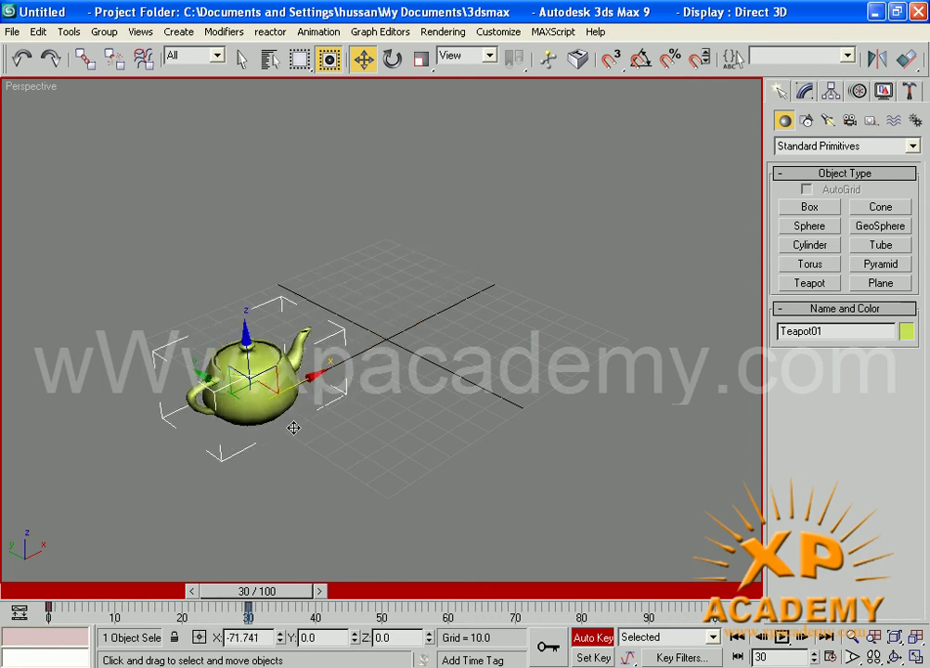
drag(254, 352, 258, 357)
At frame 60, rotate the teapot about 105 degrees around its Z axis.
drag(278, 594, 469, 597)
key(w)
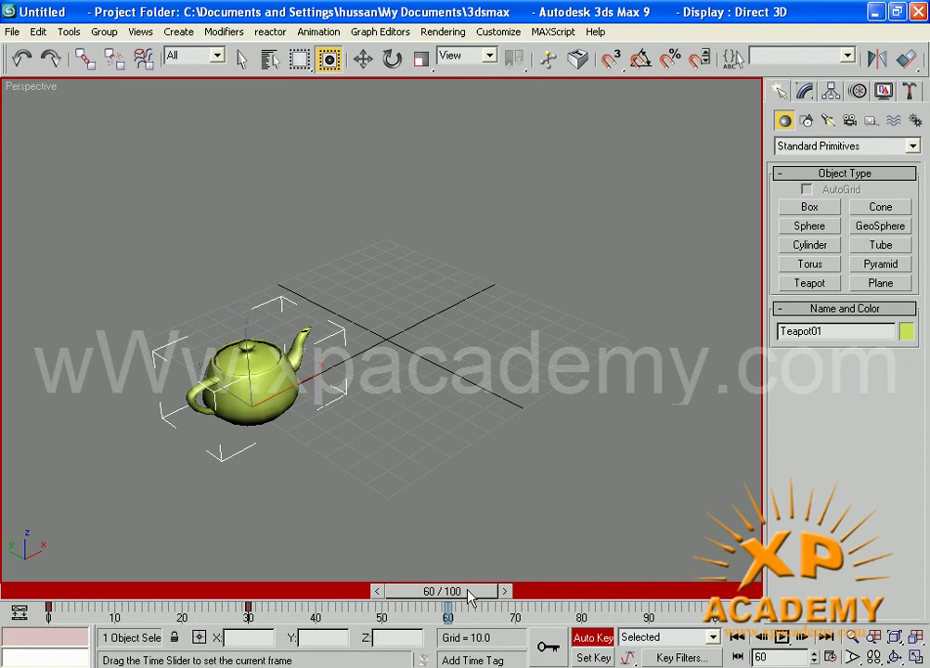
click(392, 59)
drag(246, 437, 573, 589)
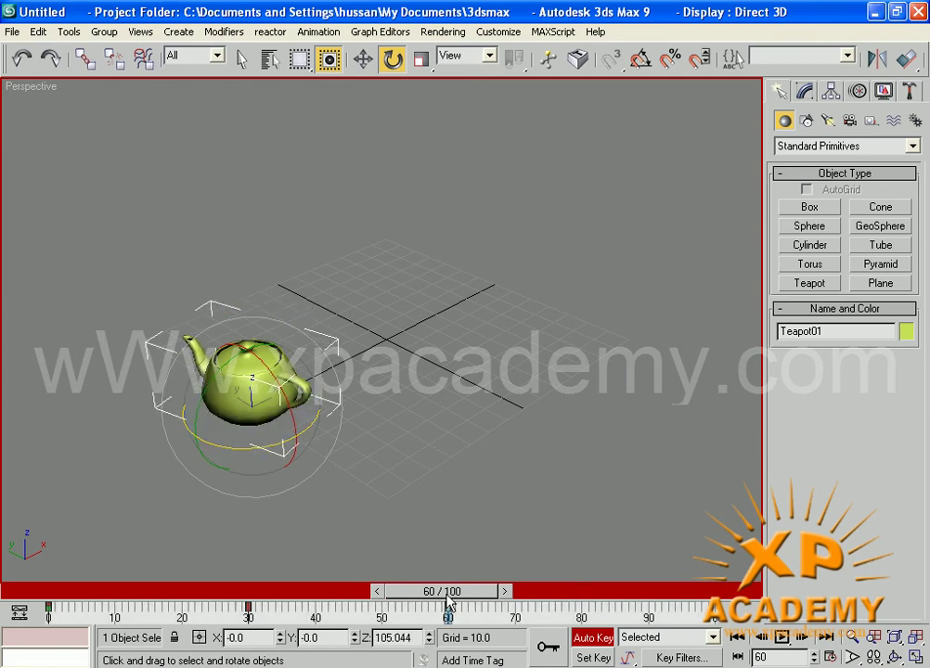
At frame 90, scale the teapot uniformly to about 102% and stretch it along Z to about 273%.
drag(446, 601, 642, 617)
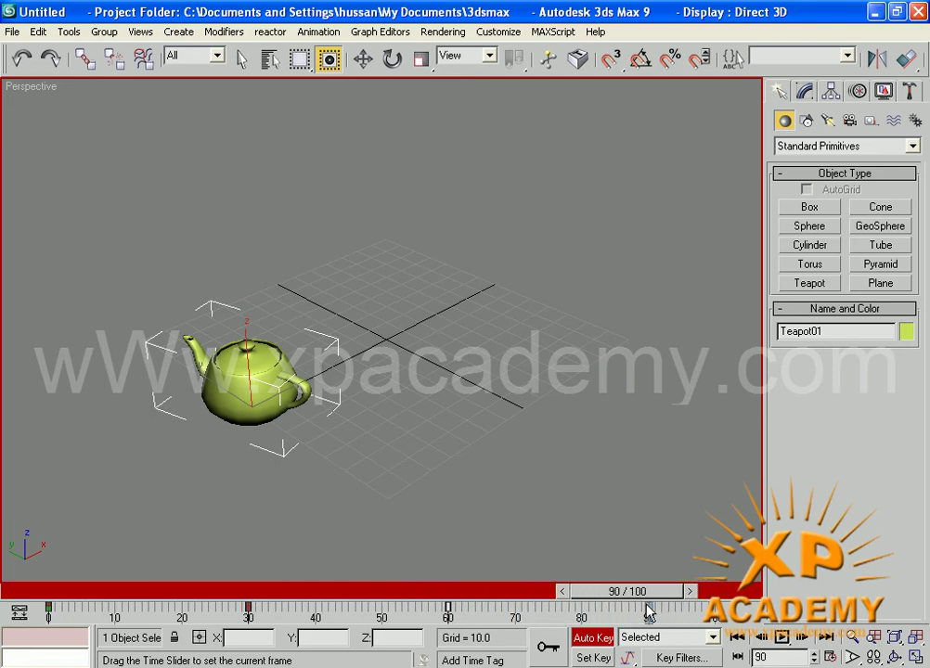
key(e)
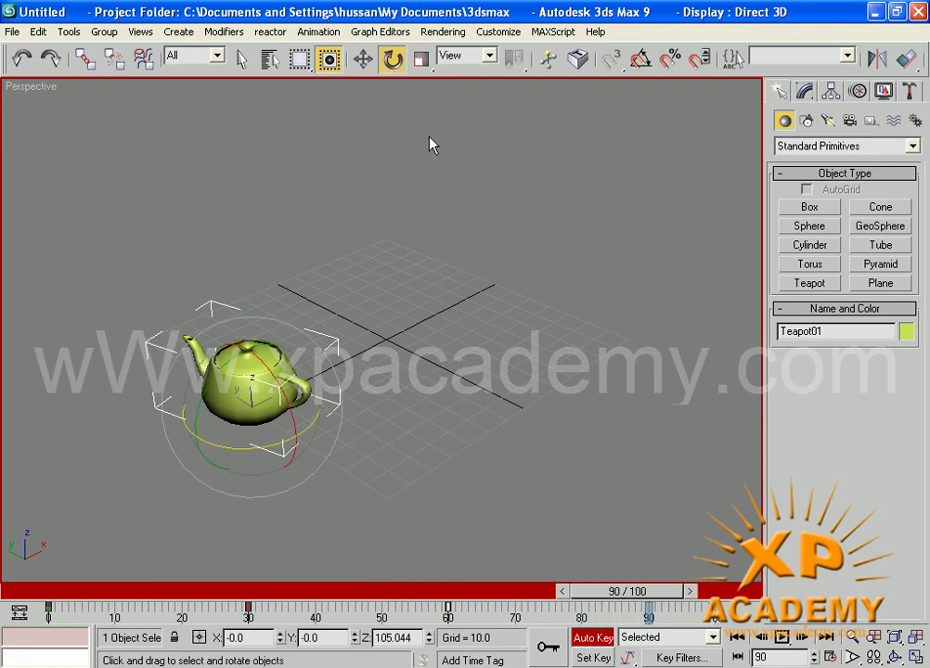
key(r)
key(r)
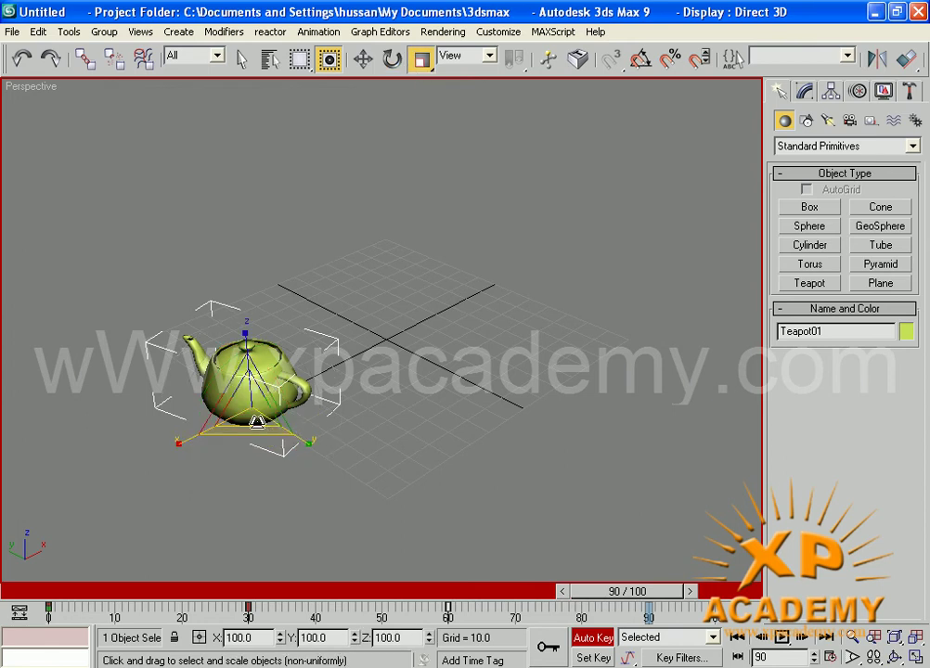
key(r)
key(r)
drag(251, 409, 245, 410)
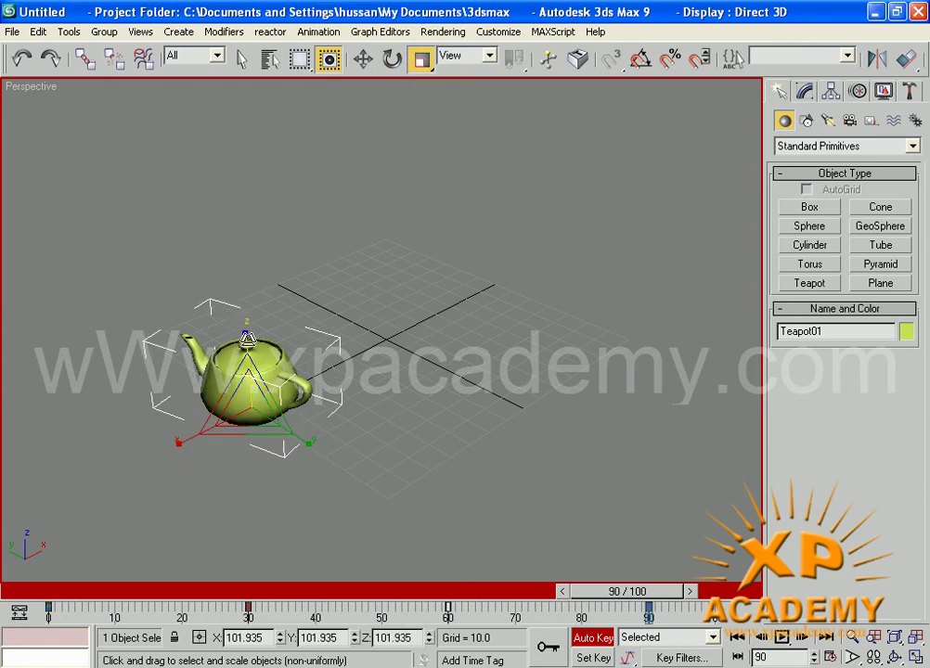
drag(247, 340, 219, 249)
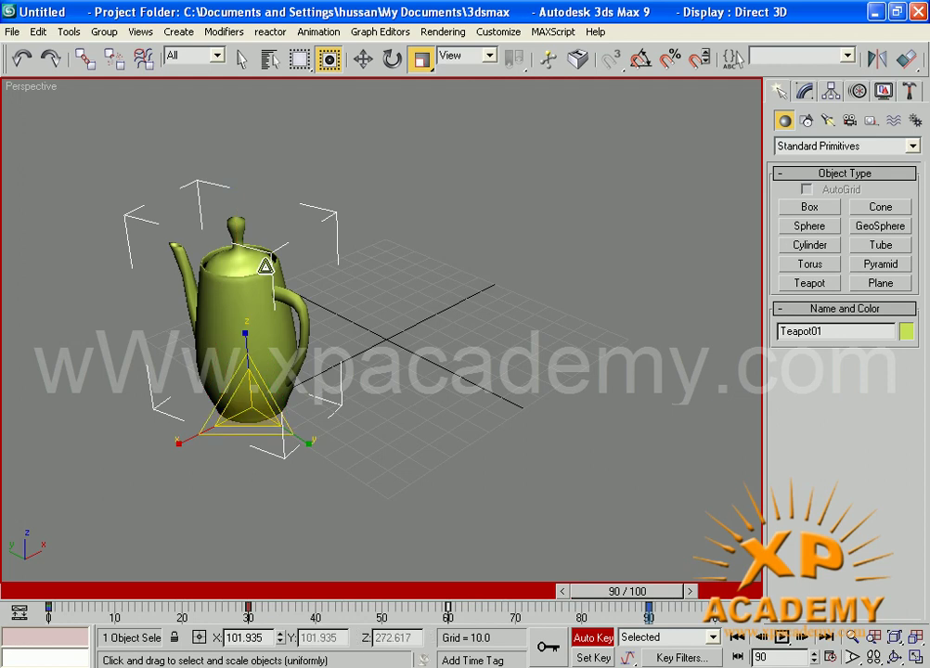
Turn off Auto Key and play back the teapot's move, rotate and scale animation.
click(598, 641)
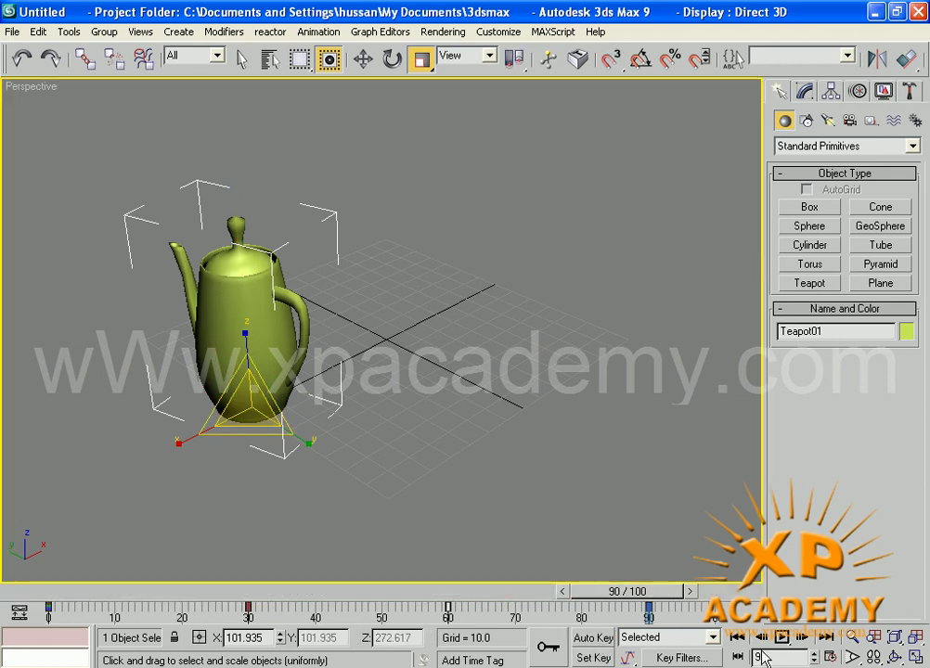
key(slash)
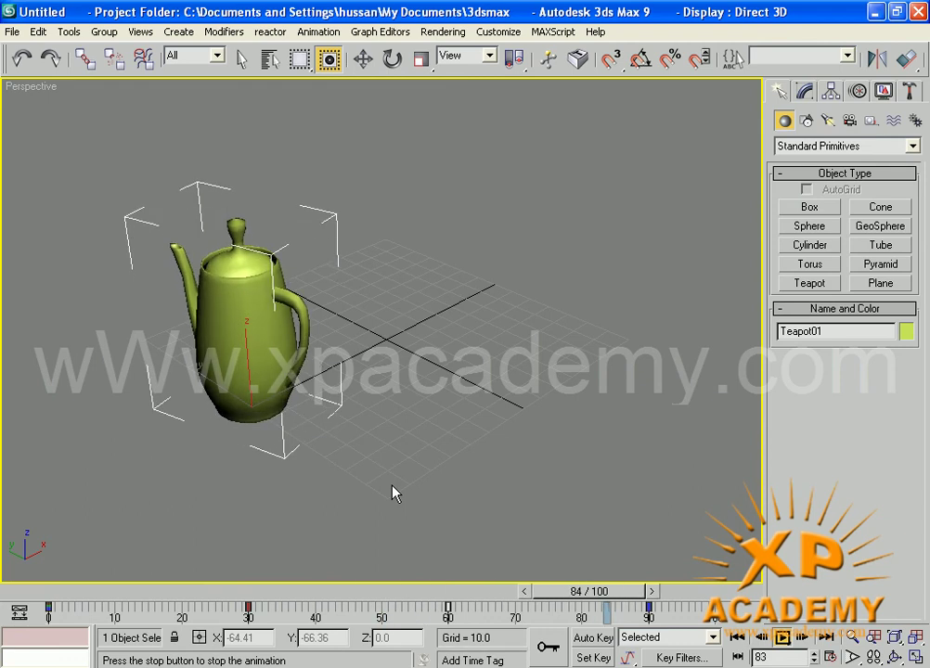
key(slash)
key(r)
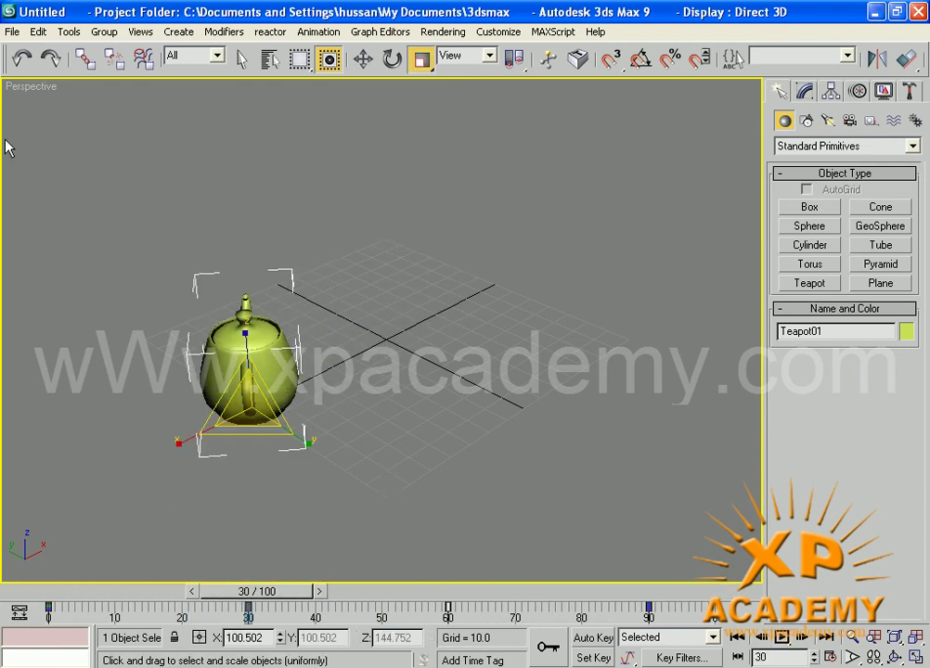
Reset the scene to an empty default state.
click(12, 32)
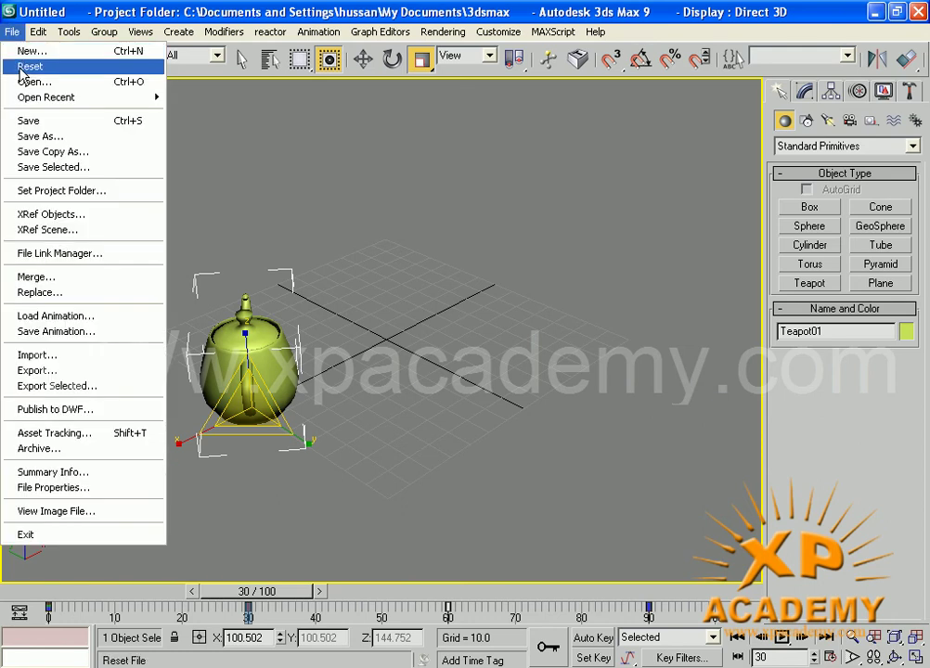
click(28, 67)
click(467, 393)
click(402, 376)
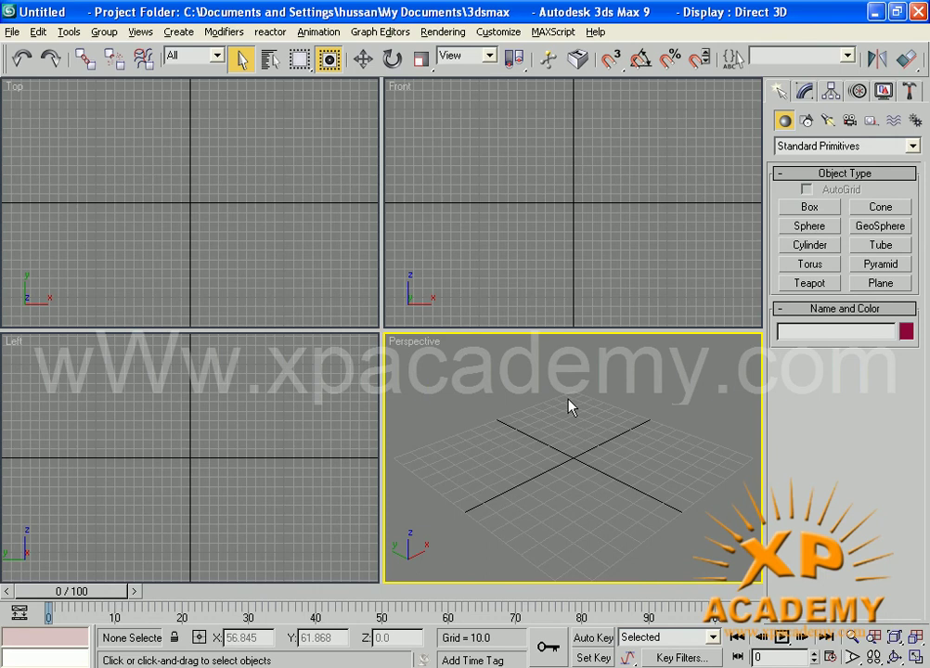
Maximize the Perspective viewport with its grid hidden and create a cylinder of radius about 5.76 and height about 4.8 at the origin.
key(alt+w)
scroll(442, 450, down, 3)
scroll(426, 430, up, 4)
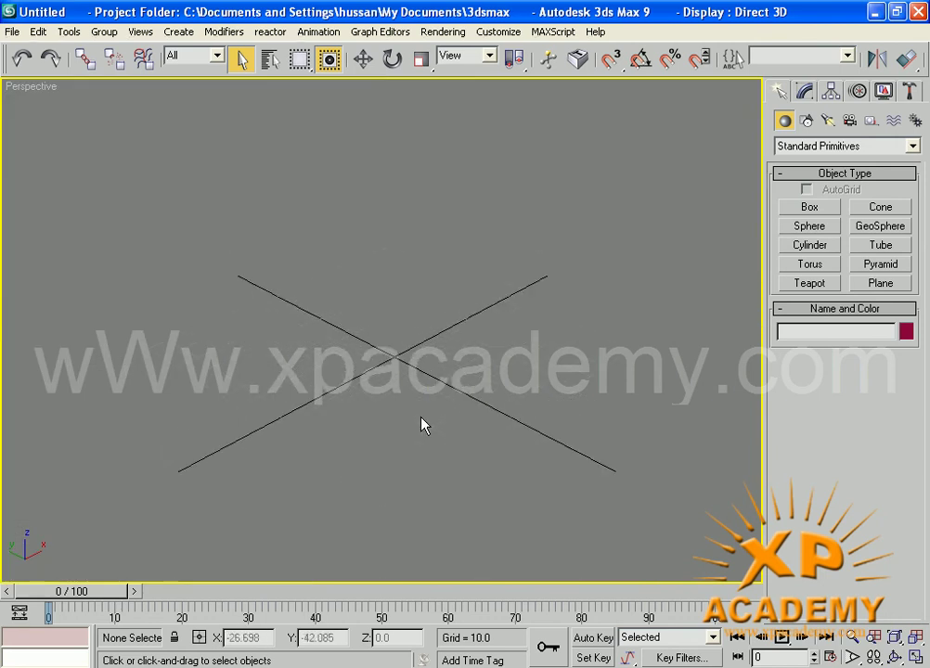
click(808, 248)
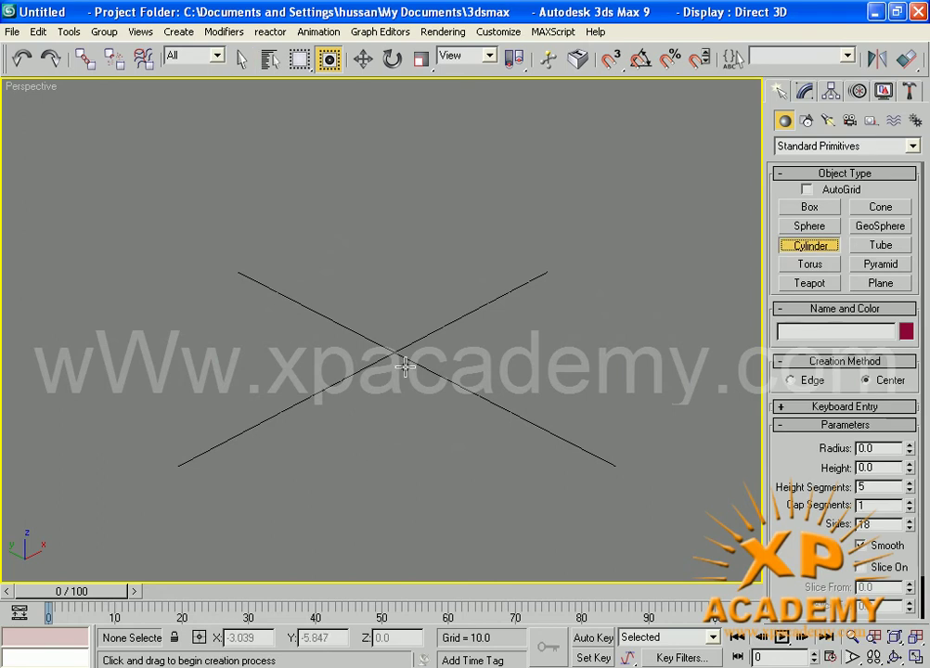
drag(397, 353, 401, 362)
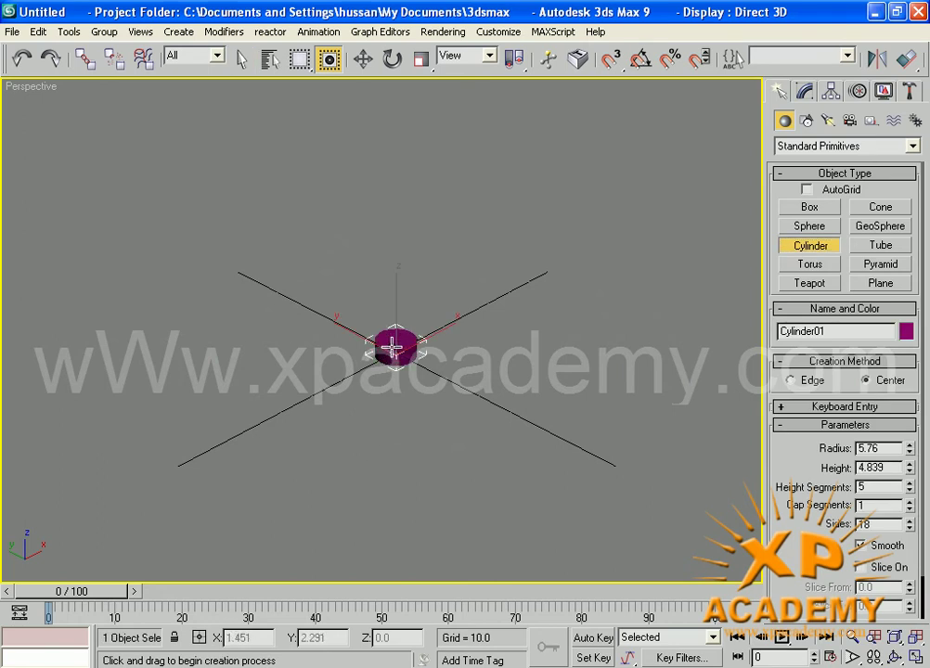
Turn on Auto Key and, at frame 50, raise the cylinder's height to about 59.2.
click(595, 658)
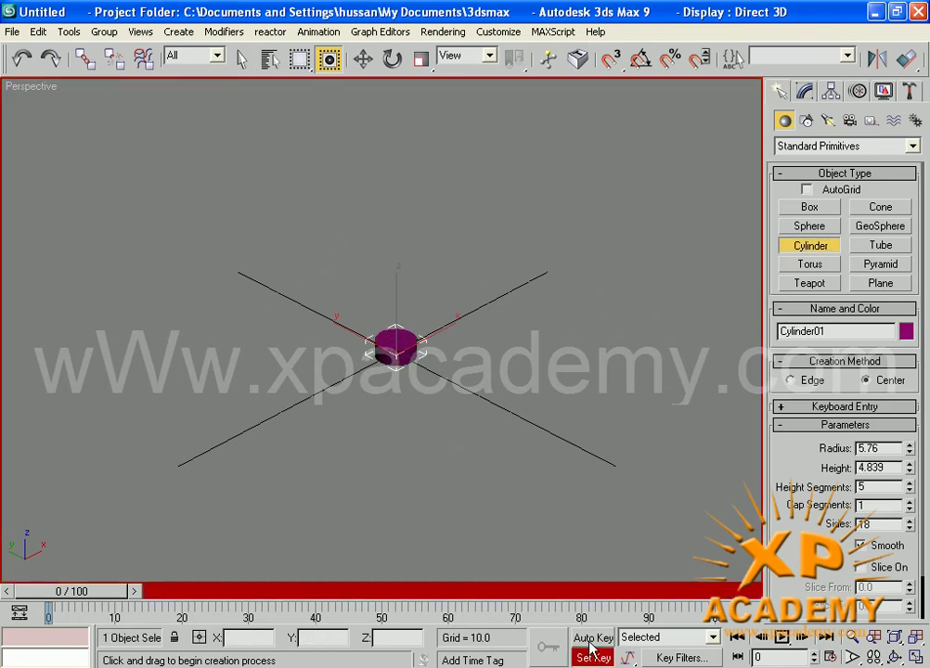
click(590, 638)
drag(102, 599, 415, 569)
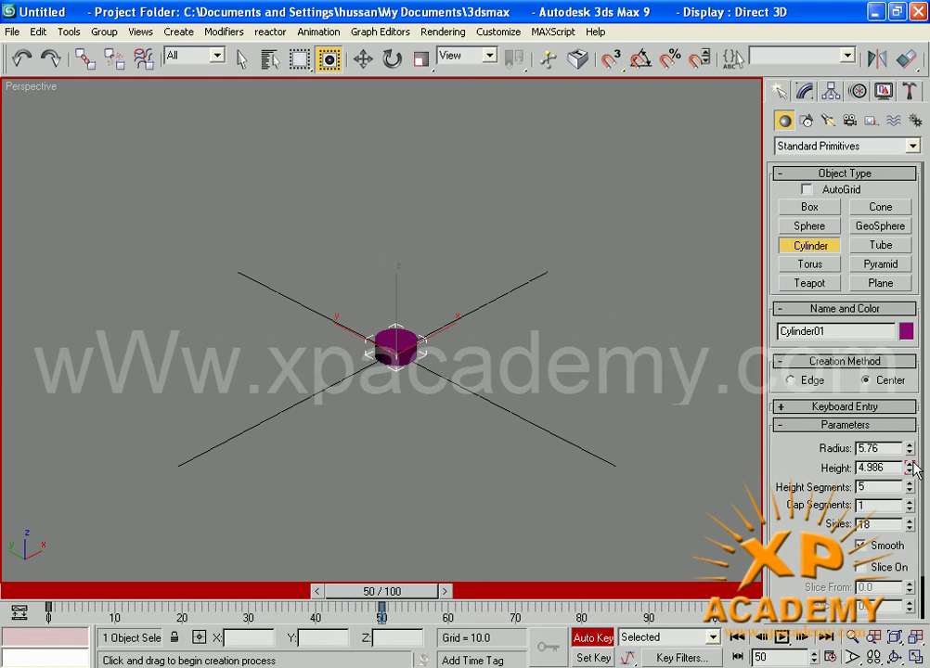
drag(911, 461, 887, 321)
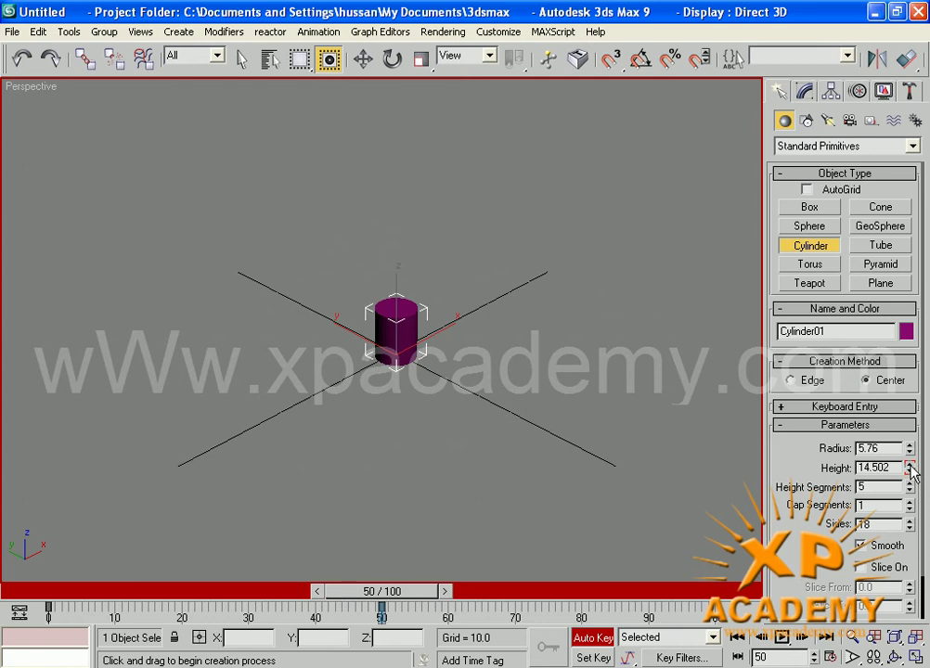
drag(911, 471, 862, 181)
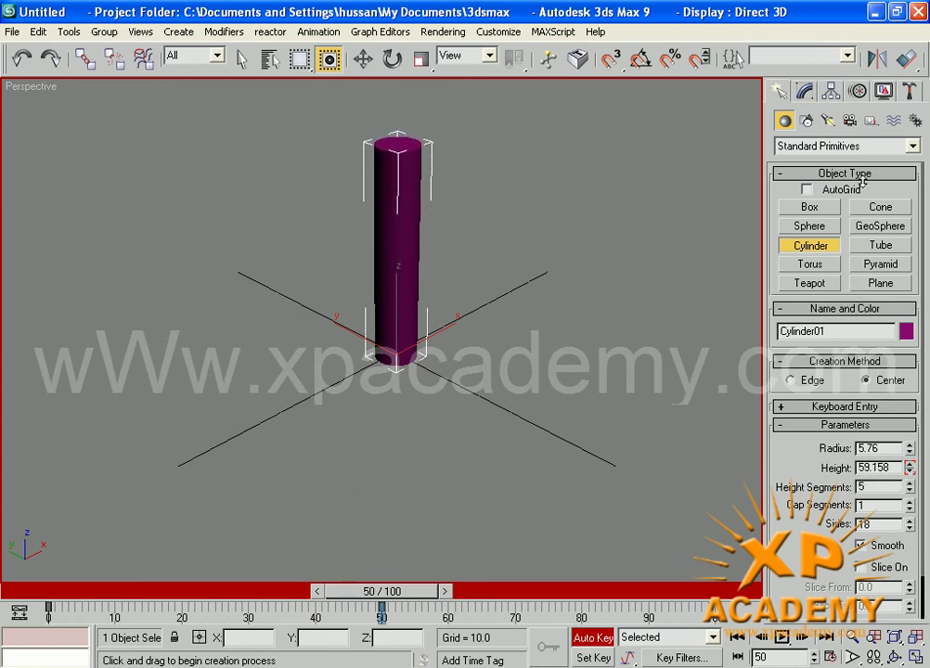
At frame 100, add a Bend modifier to the cylinder and set its bend angle to 172.5.
drag(388, 605, 710, 595)
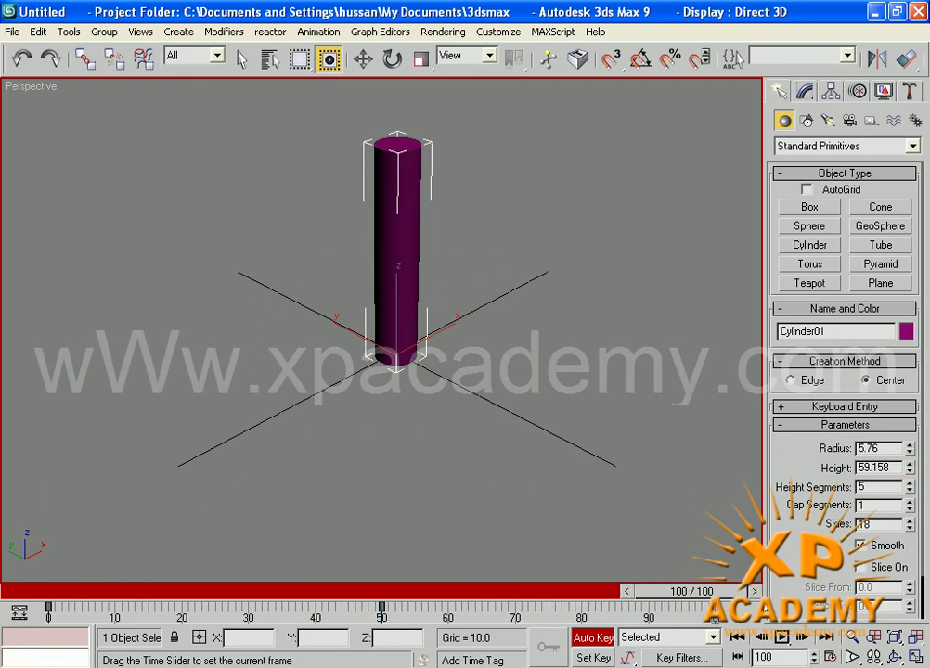
click(804, 93)
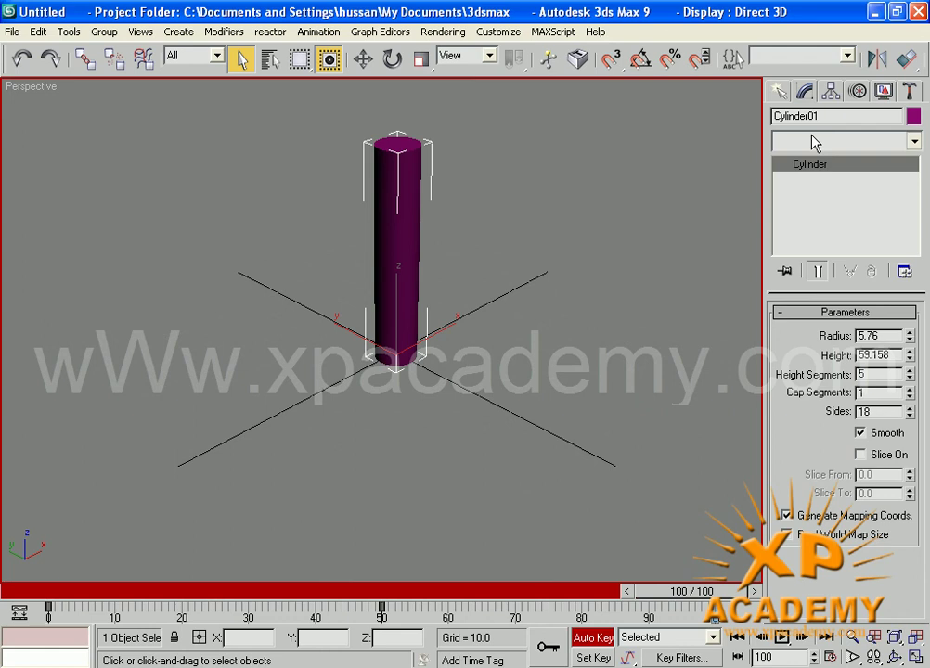
click(815, 142)
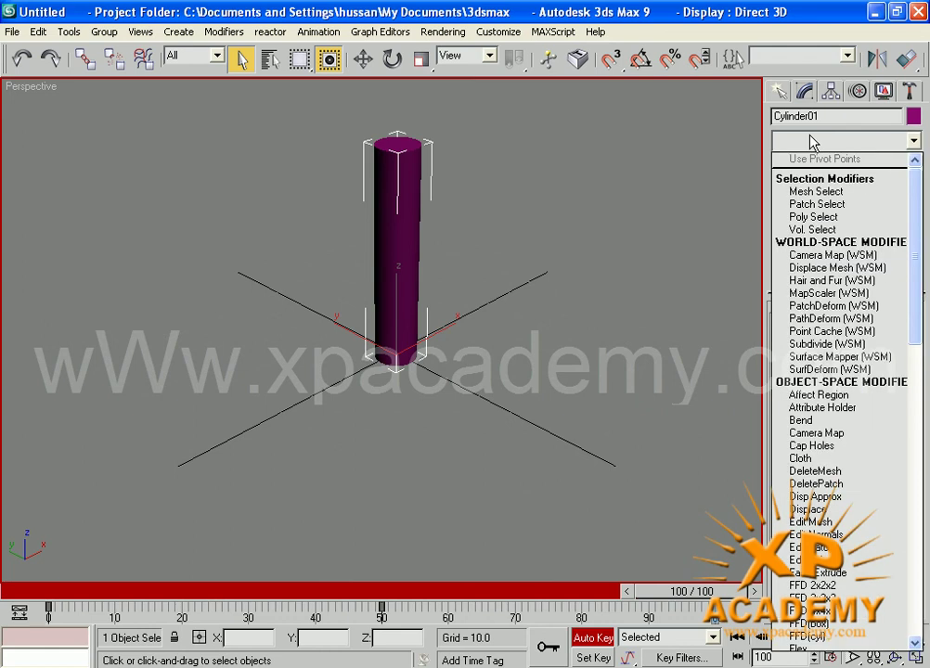
scroll(814, 143, up, 3)
key(b)
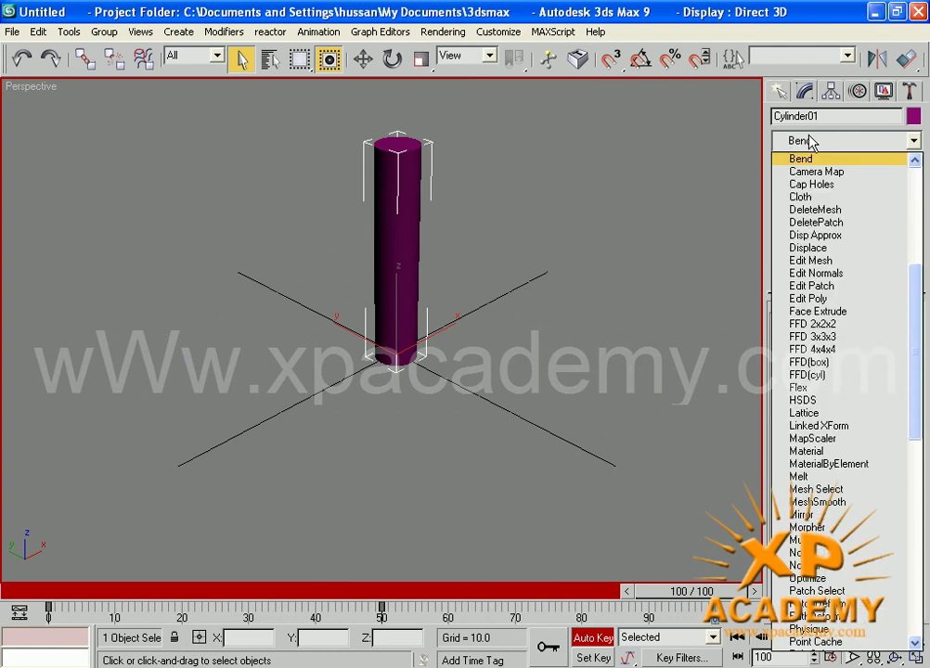
key(Return)
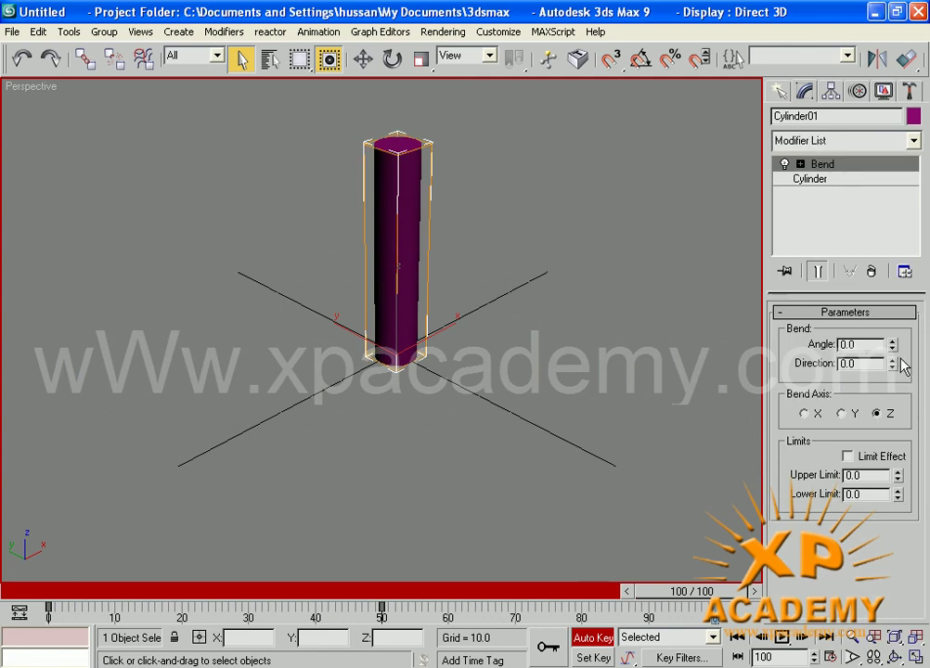
drag(894, 344, 852, 30)
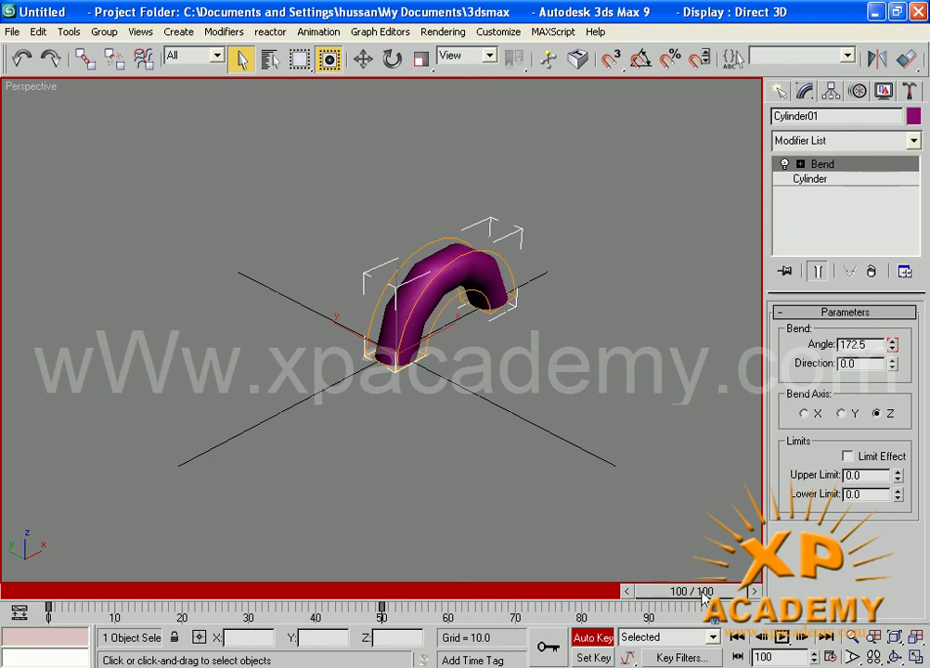
Scrub through the cylinder's height and bend animation, turn off Auto Key and play it back.
drag(703, 599, 226, 598)
drag(91, 616, 717, 534)
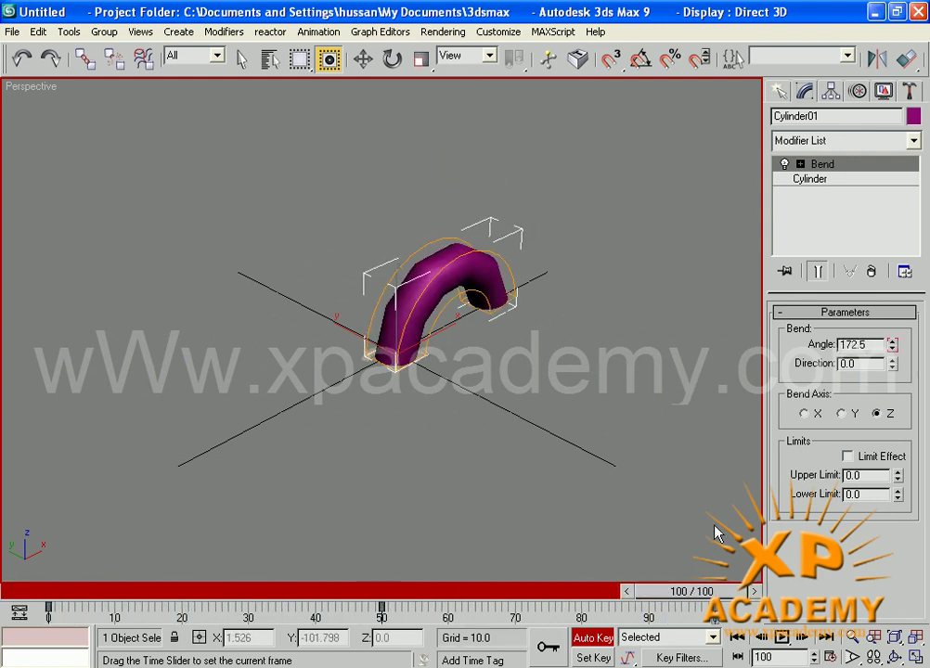
click(597, 639)
key(slash)
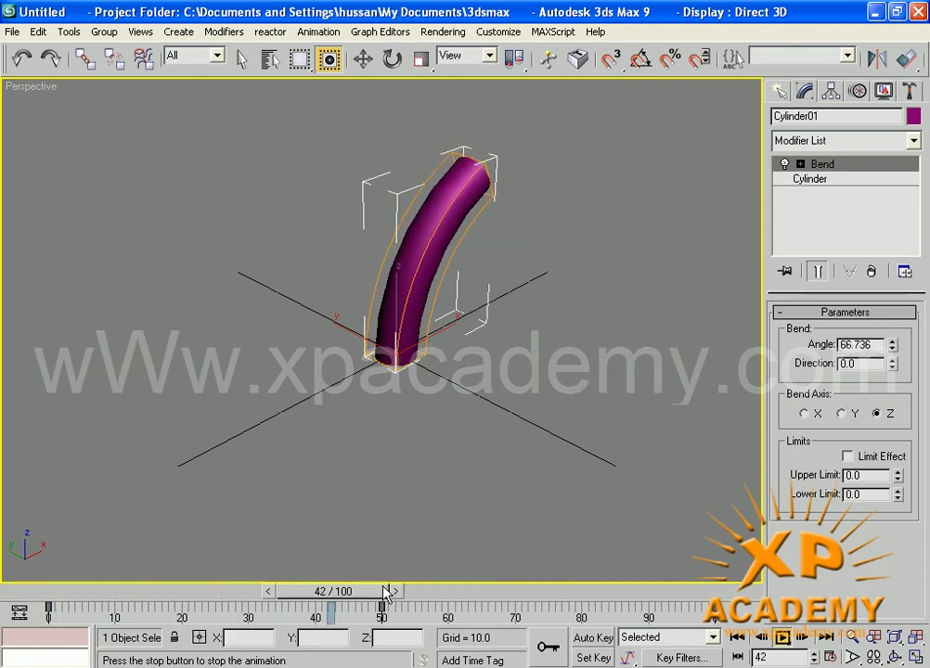
drag(386, 590, 386, 632)
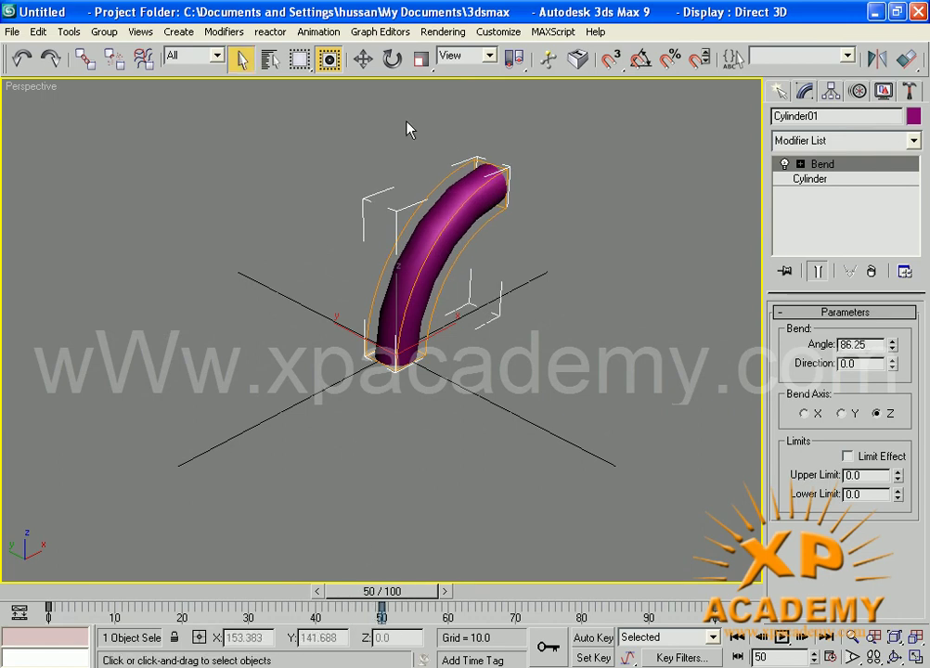
drag(397, 598, 740, 610)
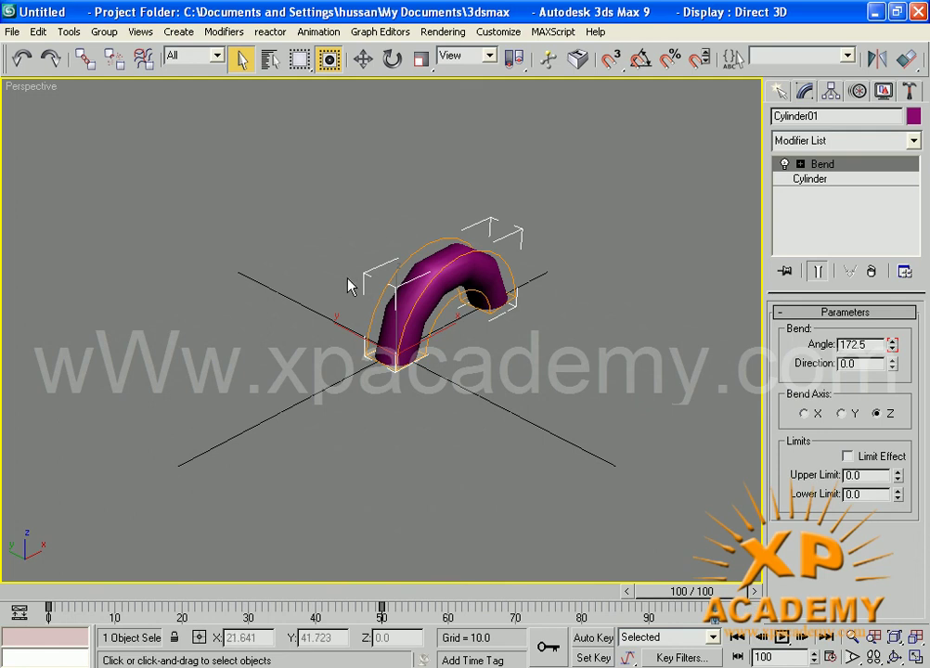
drag(701, 608, 303, 577)
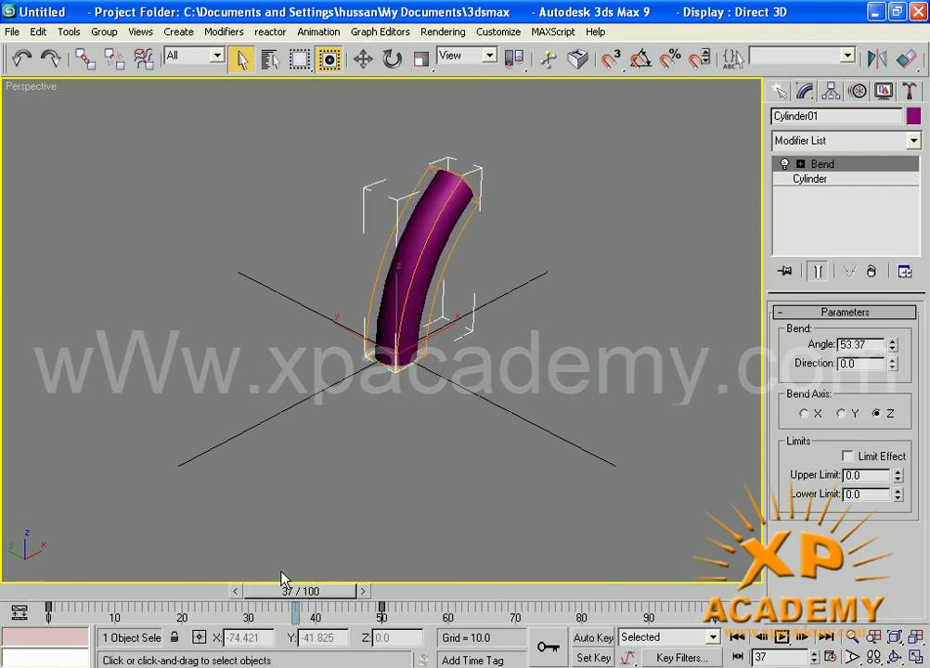
With Auto Key on at frame 25, move the cylinder along the X axis to about -61.8, turn Auto Key off and play the animation.
key(n)
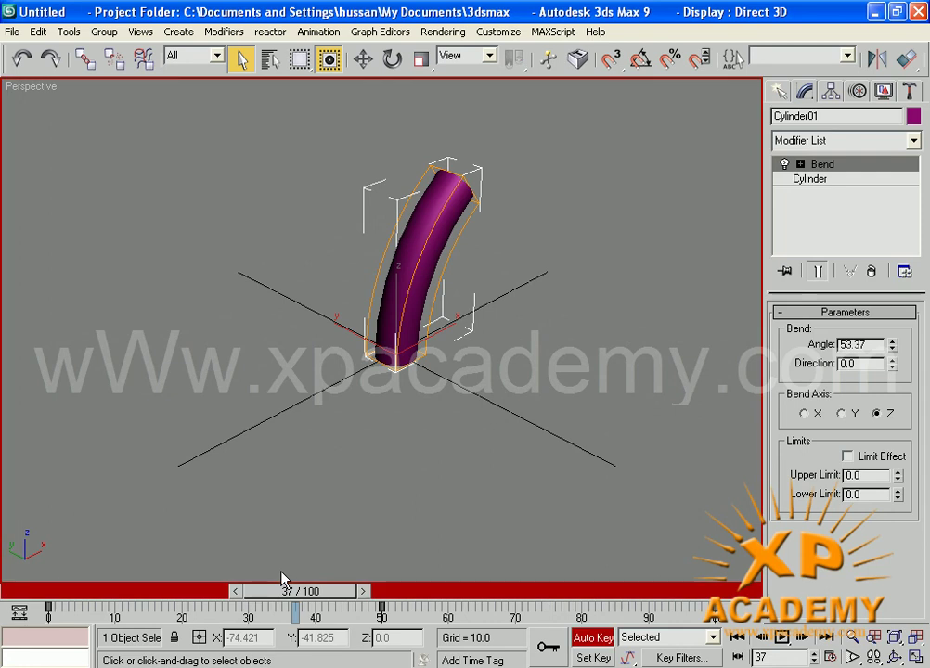
drag(334, 593, 214, 599)
key(q)
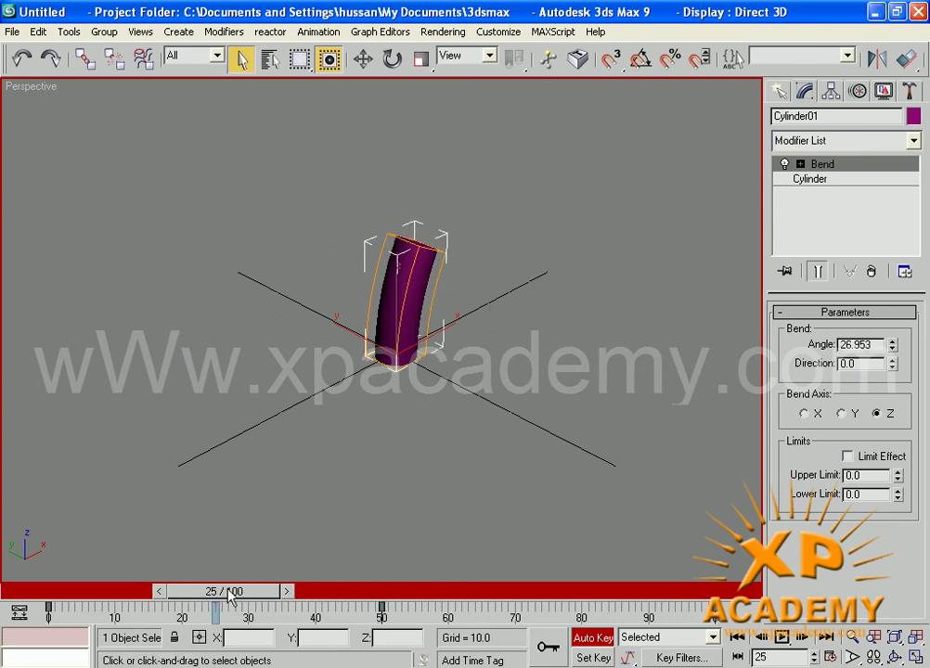
click(362, 59)
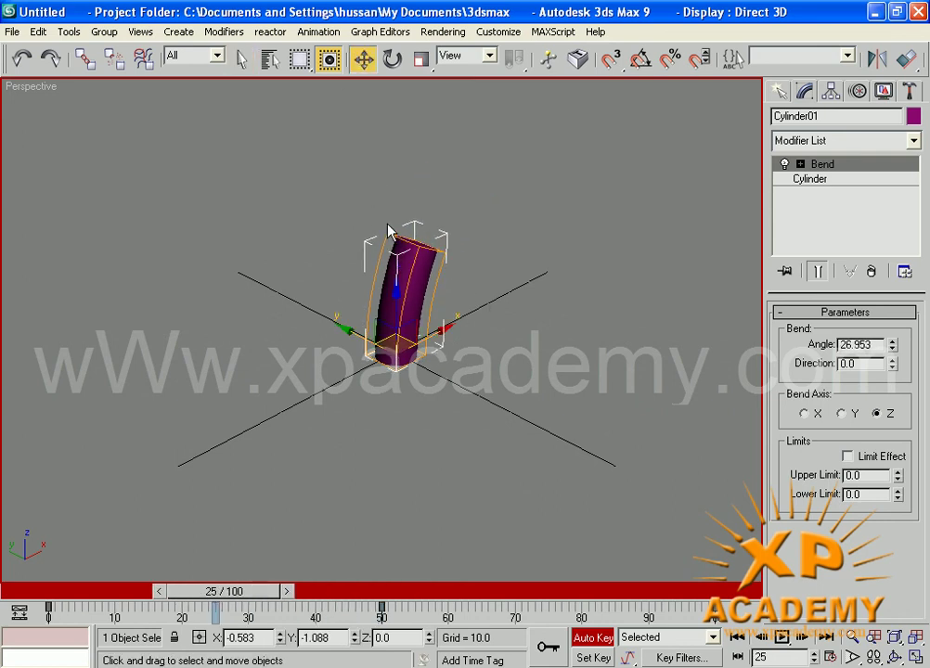
drag(429, 330, 194, 328)
click(592, 640)
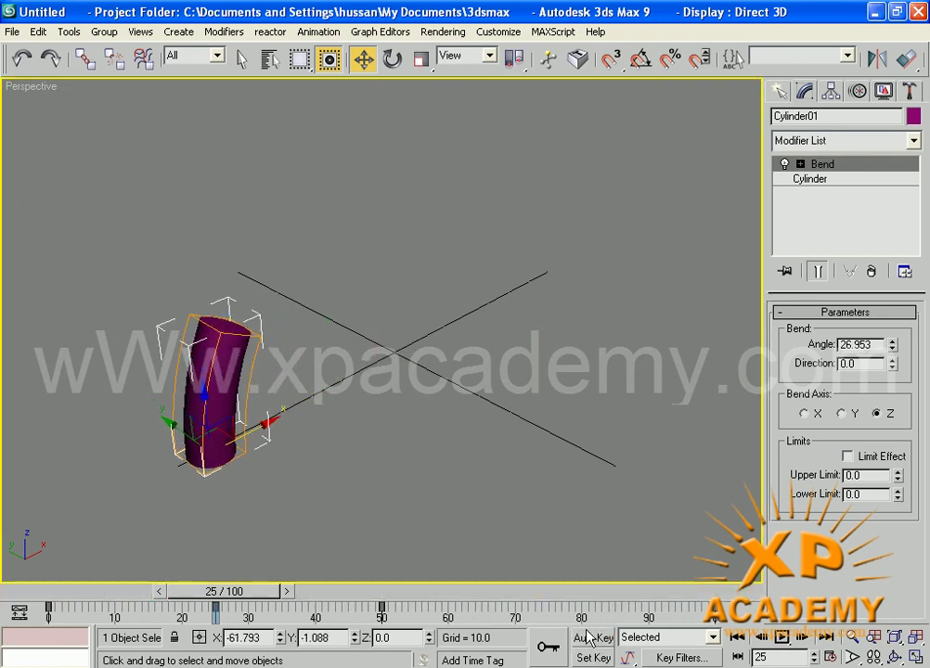
key(slash)
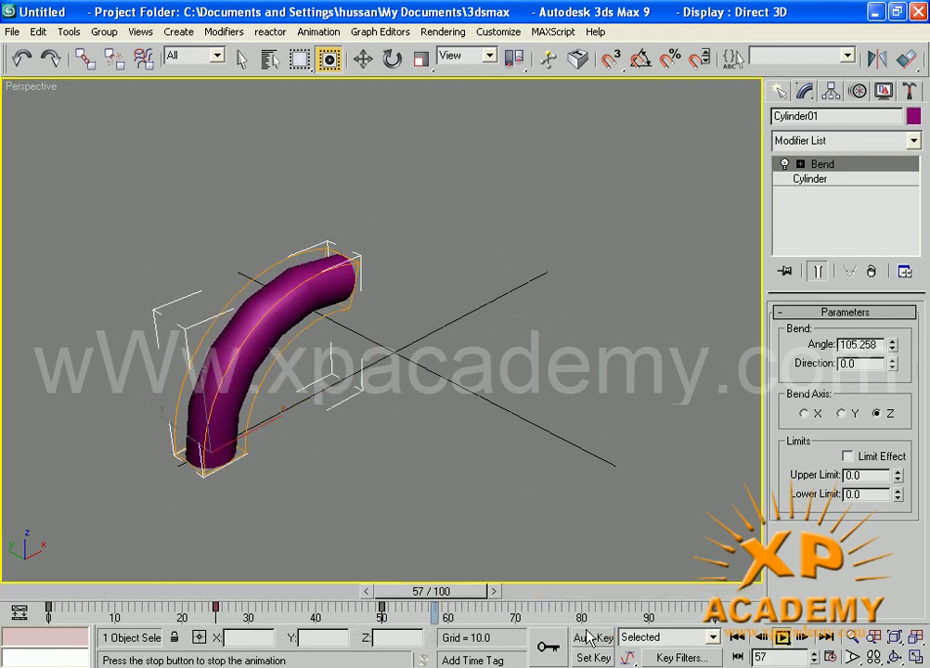